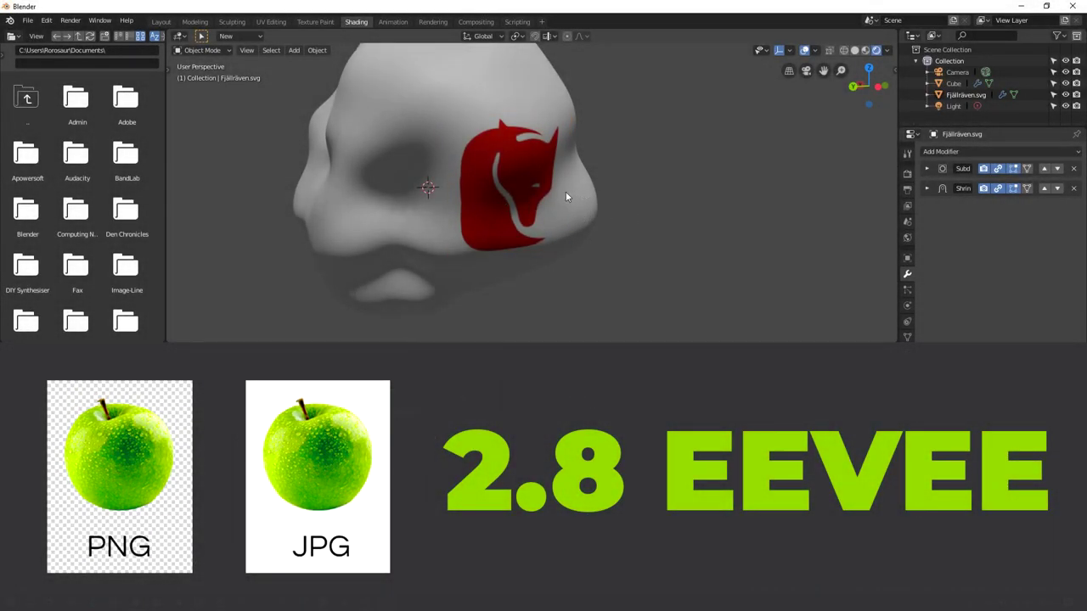
Set the head mesh's last Subdivision modifier to viewport level 4, then select the logo decal
left_click(470, 200)
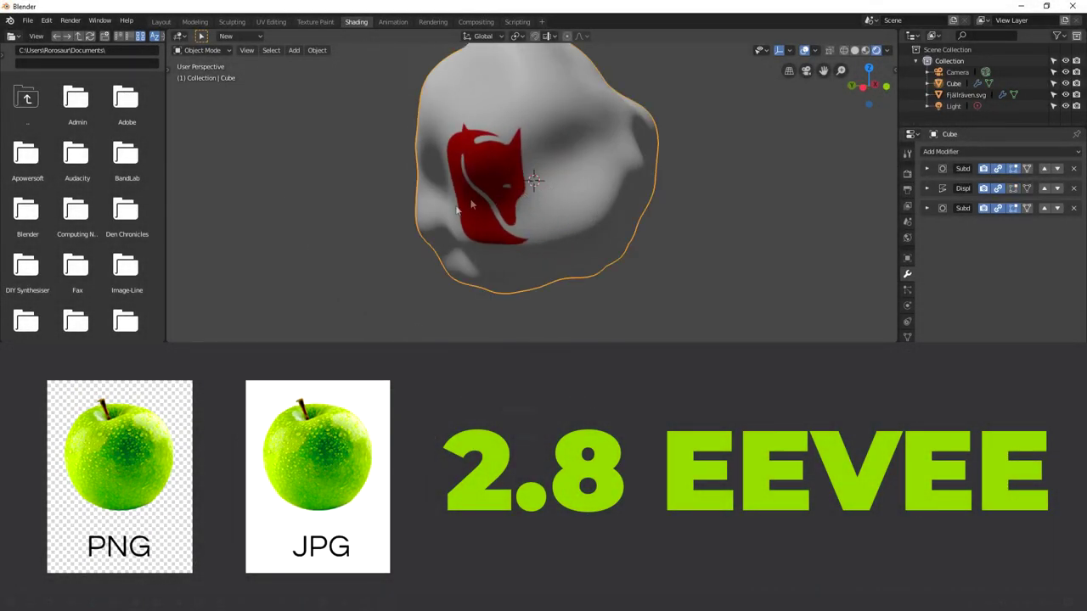
scroll(509, 195, "up", 3)
left_click(926, 208)
left_click(990, 266)
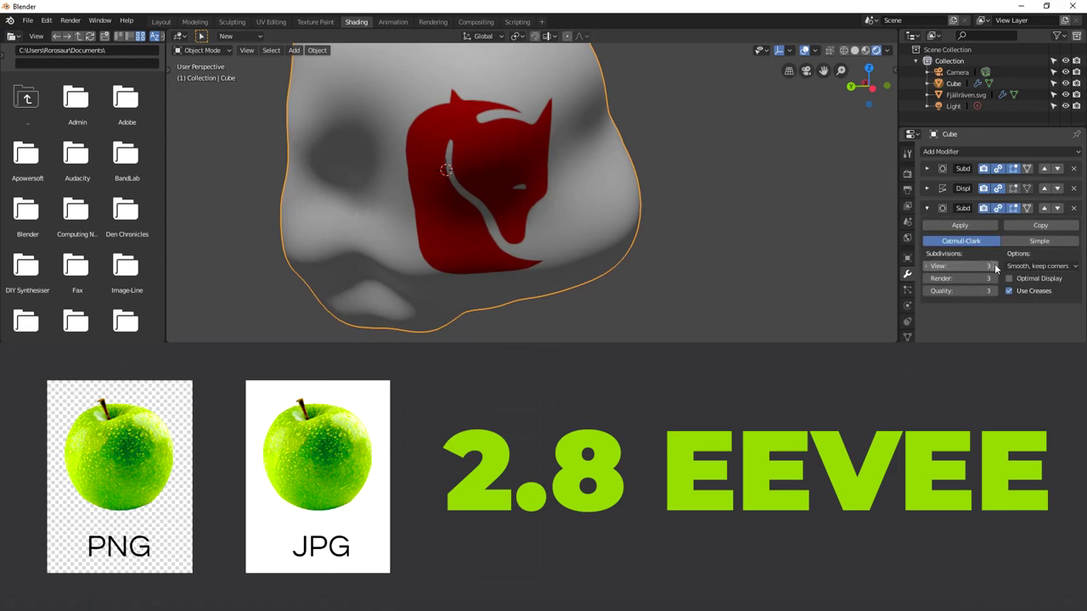
left_click(510, 148)
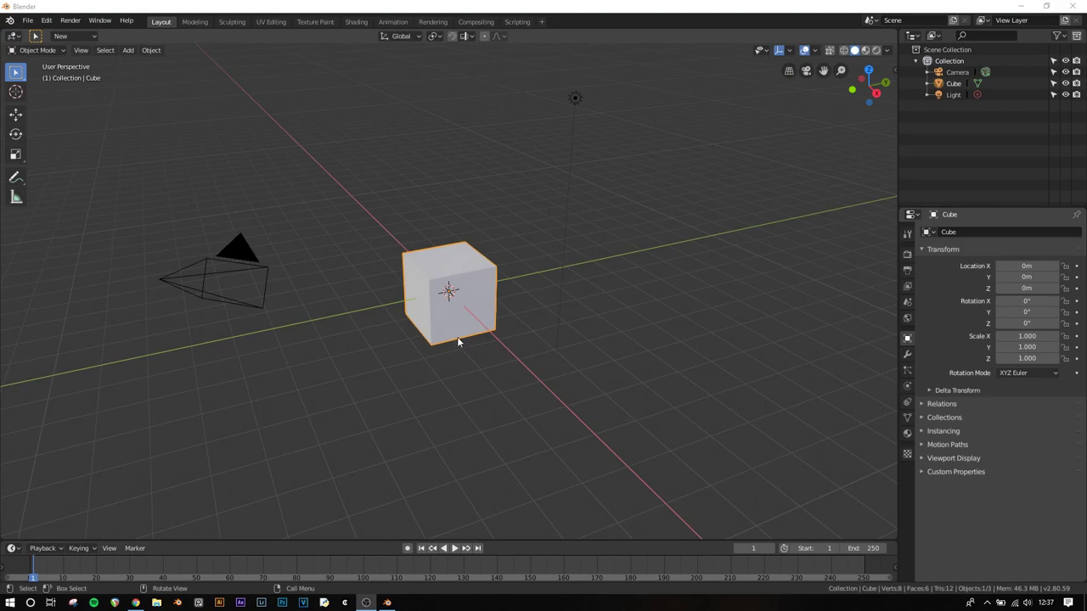
Add a Subdivision Surface modifier to the cube with View and Render levels of 4
middle_click_drag(459, 341, 577, 348)
scroll(595, 350, "up", 3)
left_click(907, 355)
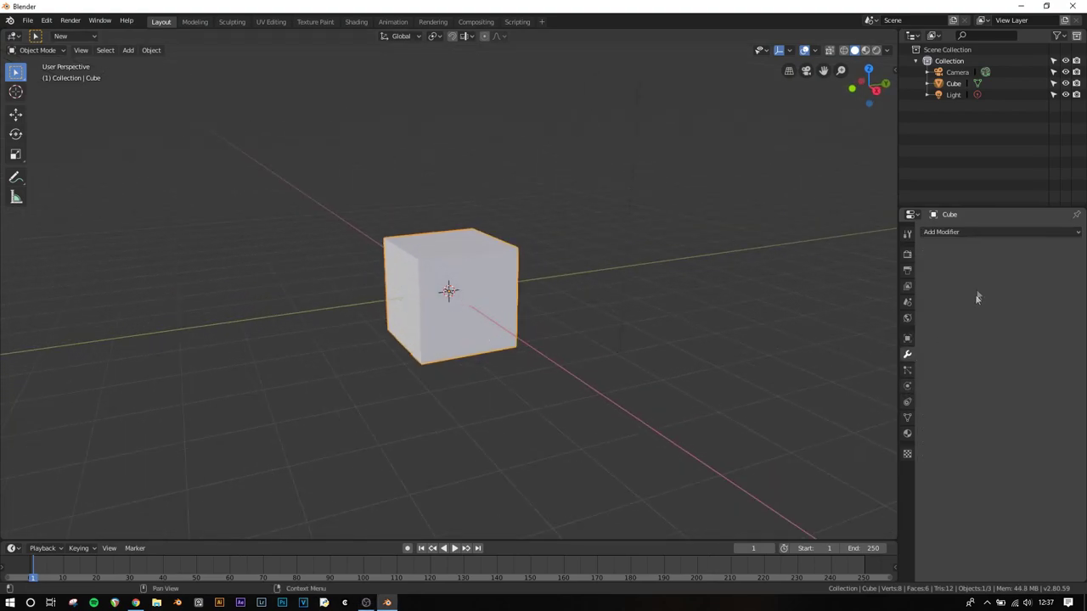
left_click(981, 232)
left_click(883, 419)
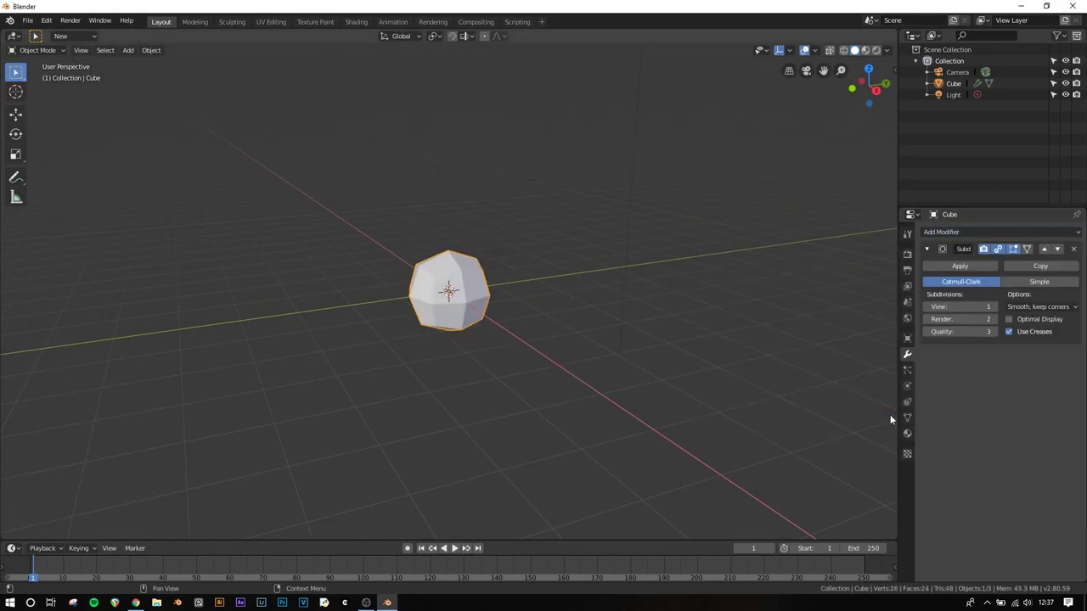
left_click(995, 307)
left_click(994, 307)
left_click(995, 319)
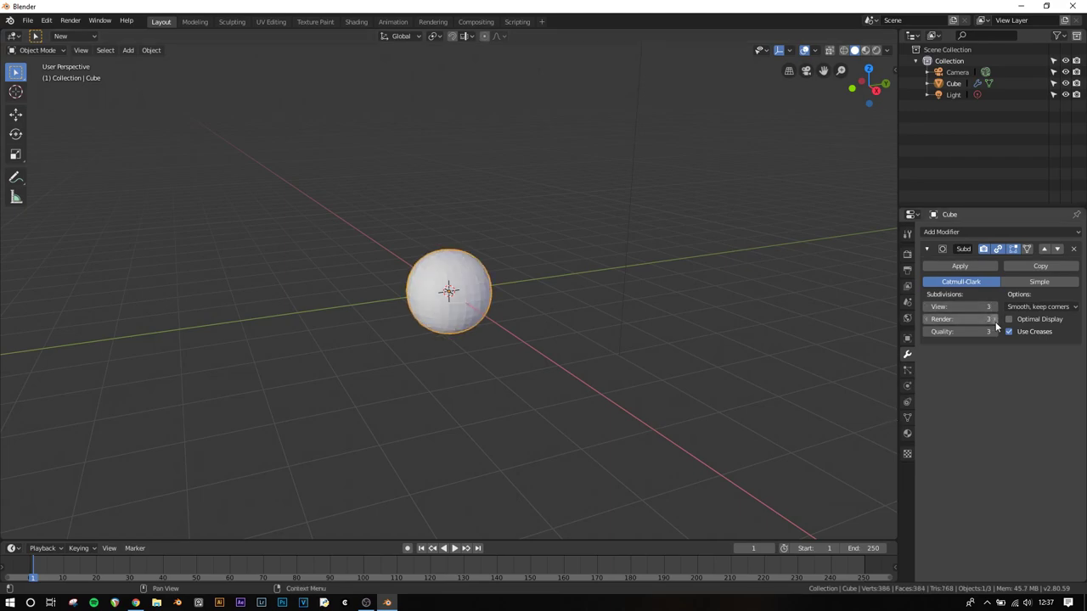
left_click(995, 306)
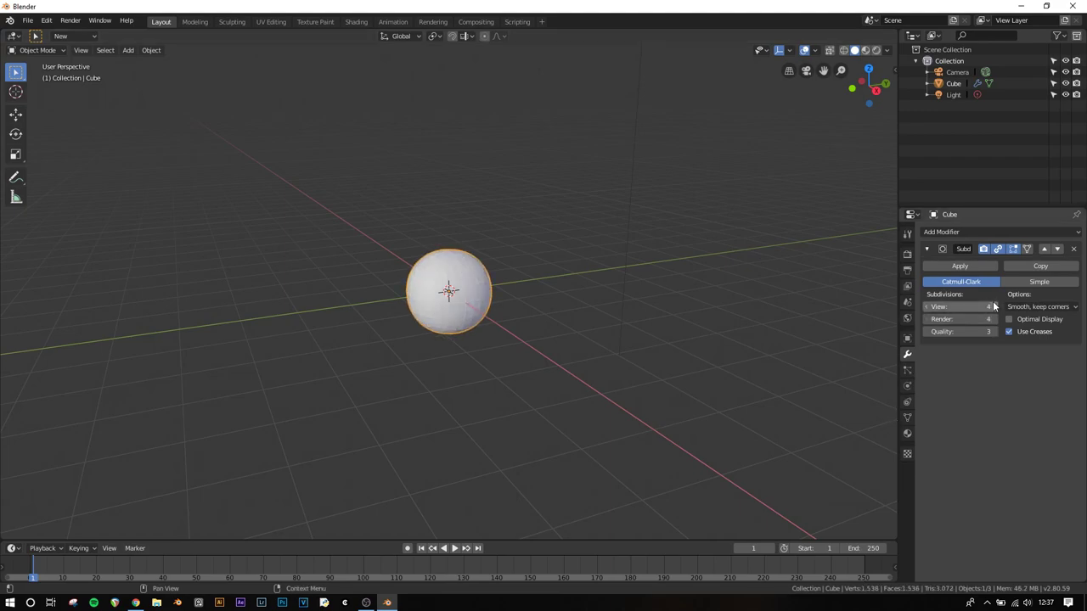
left_click(925, 249)
Add a Displace modifier with a new Clouds texture of size 1.27
left_click(960, 232)
left_click(938, 299)
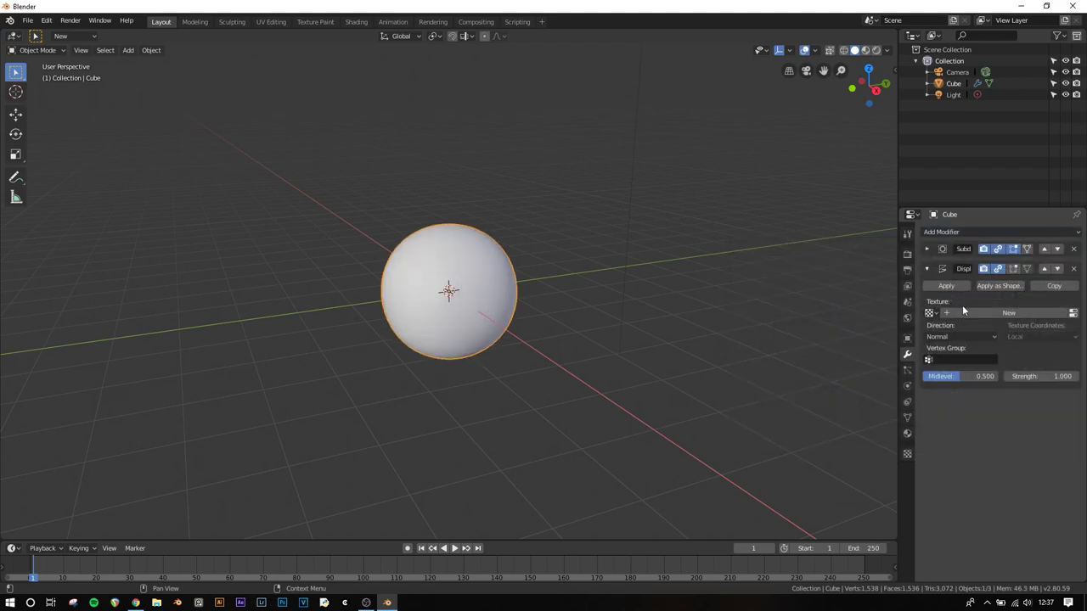
left_click(984, 313)
left_click(906, 454)
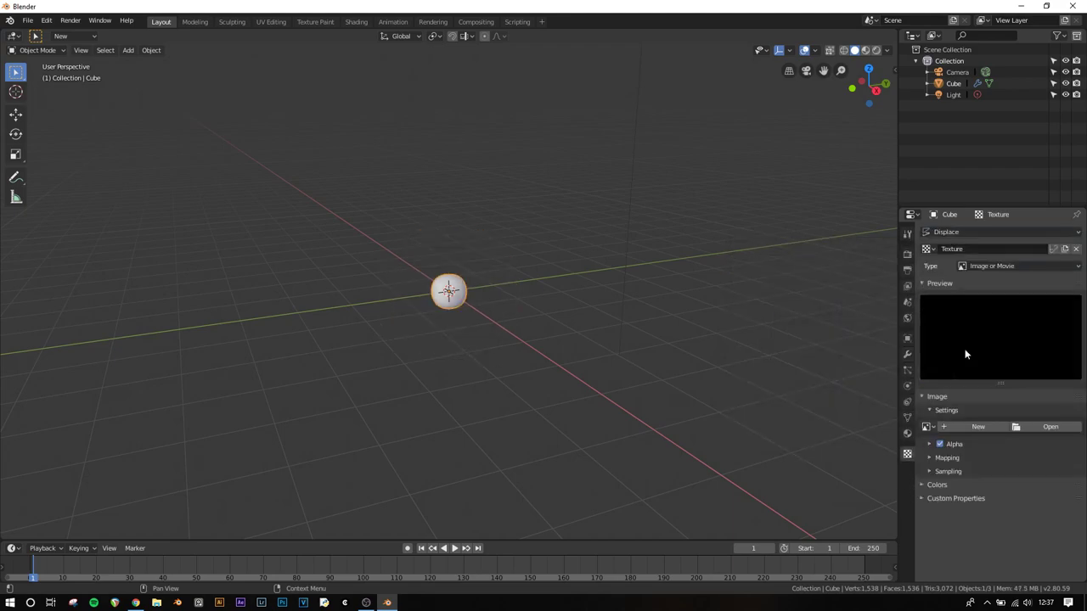
left_click(984, 266)
left_click(981, 303)
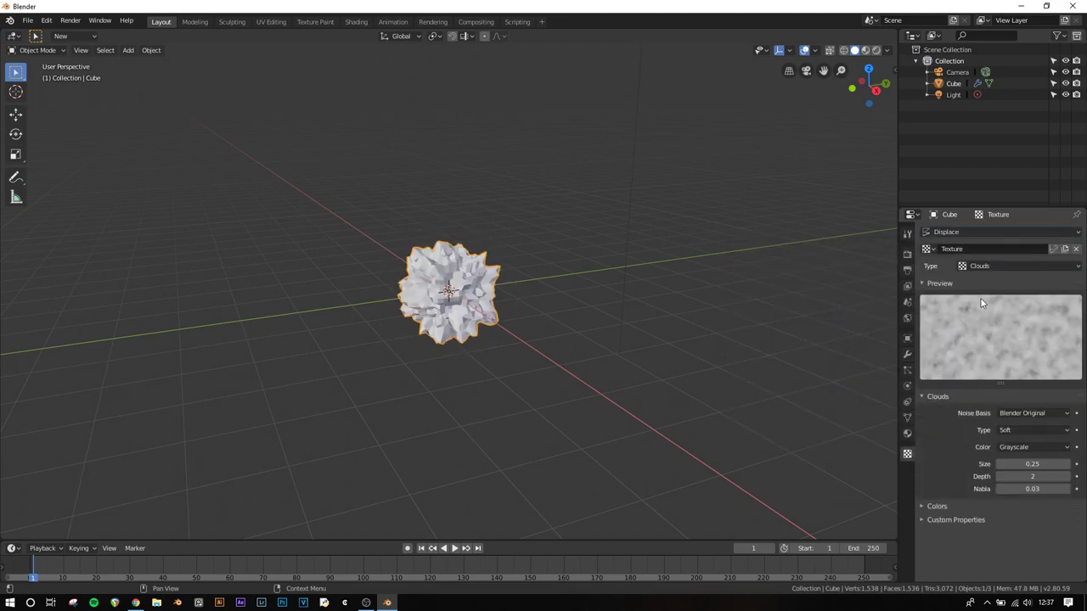
left_click_drag(1031, 464, 1065, 464)
Add a second Subdivision Surface modifier after Displace with View and Render at 3
left_click(907, 354)
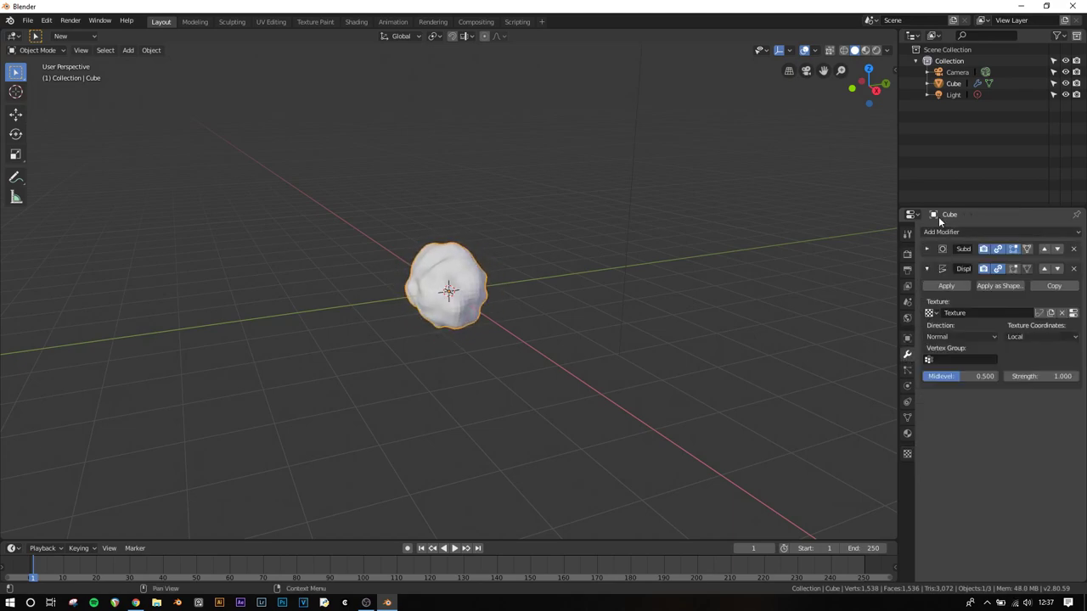
left_click(940, 232)
left_click(866, 420)
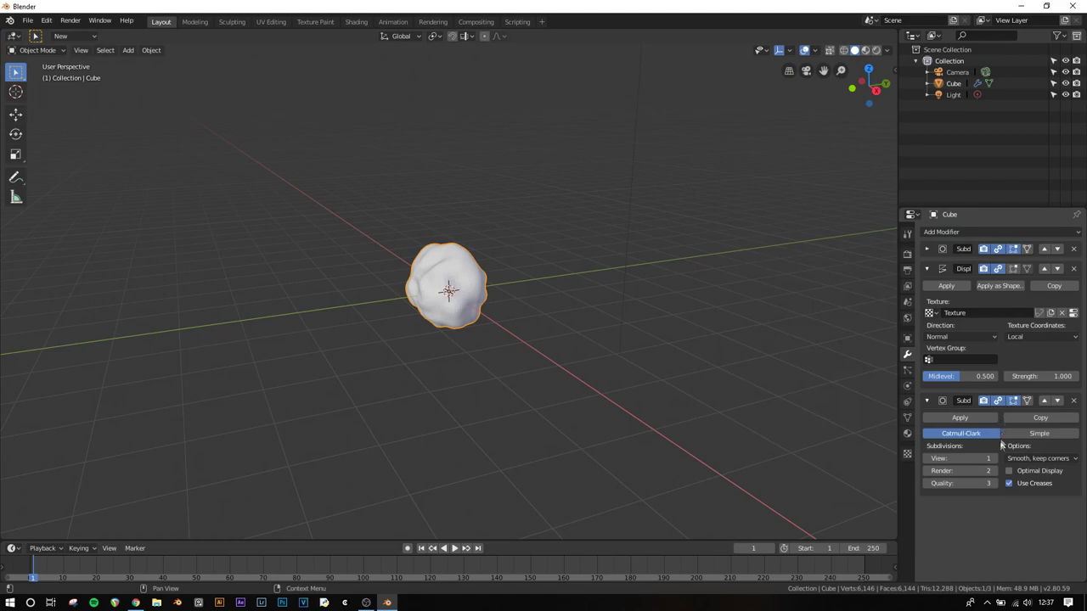
left_click(993, 459)
left_click(993, 459)
left_click(993, 471)
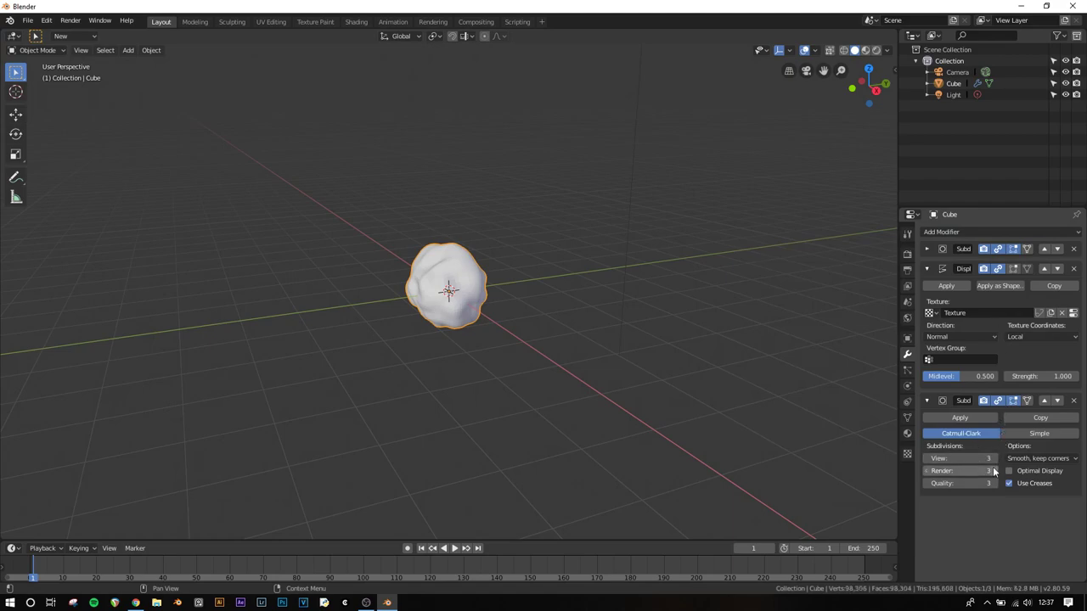
left_click(926, 400)
left_click(926, 268)
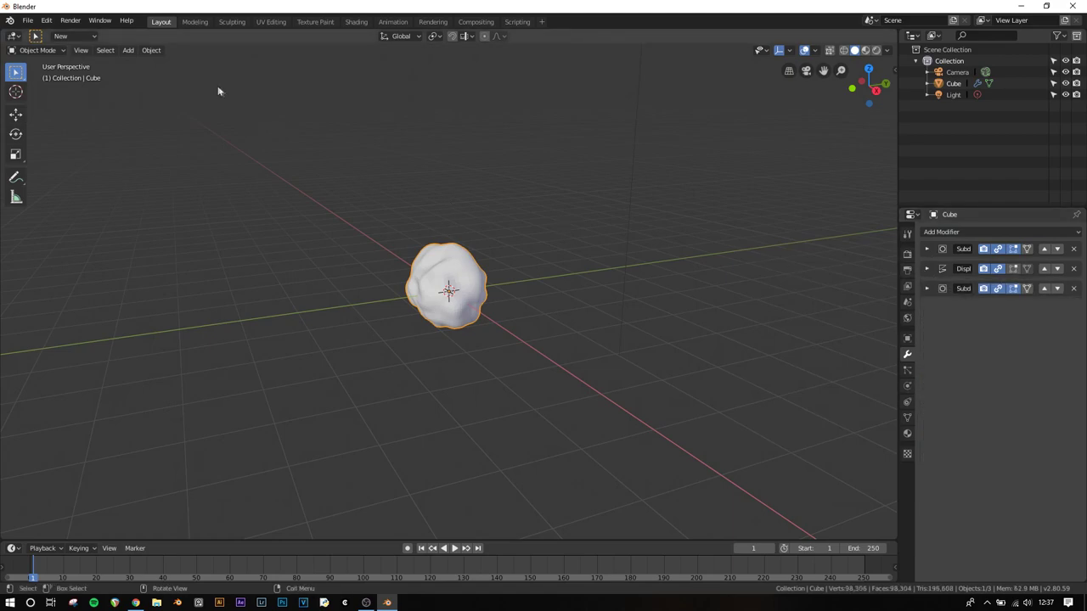
Shade the blob smooth and deselect everything
left_click(151, 50)
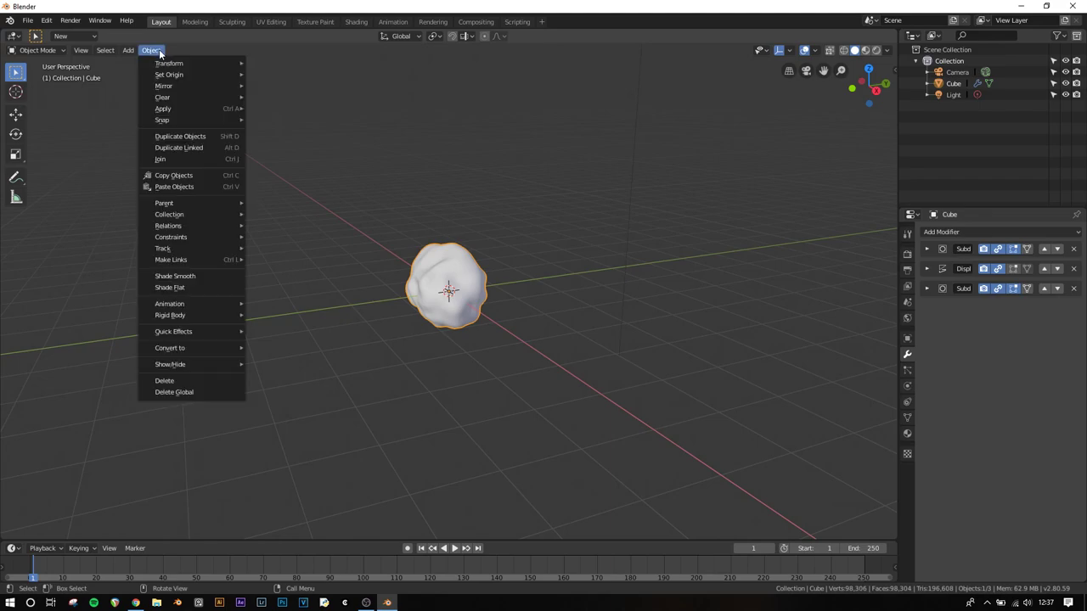
left_click(177, 277)
middle_click_drag(360, 334, 420, 311)
key("alt+a")
scroll(465, 352, "up", 4)
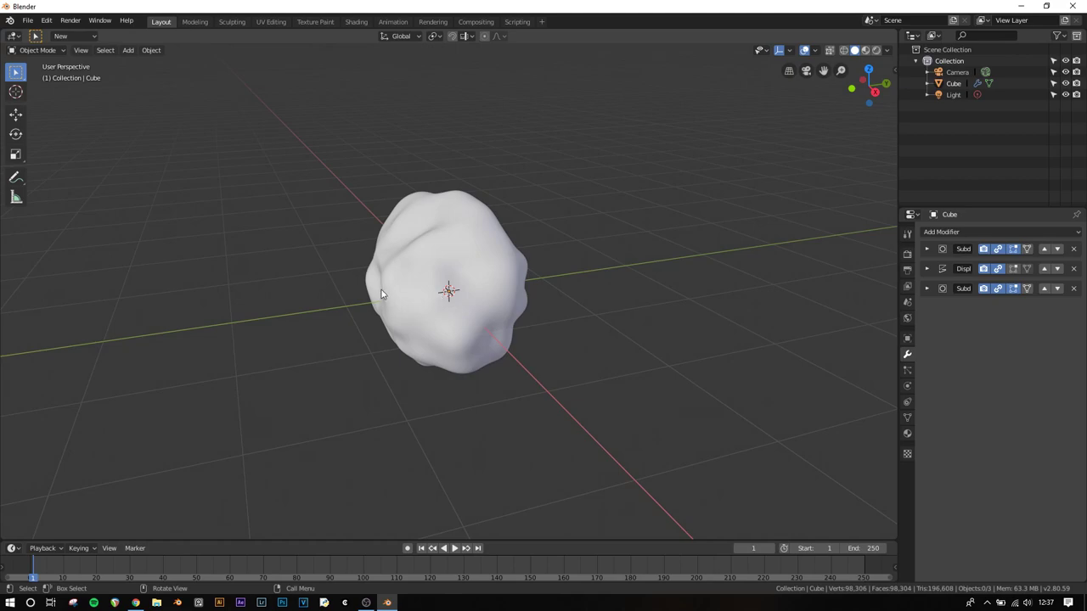
Enable the Import-Export: Import Images as Planes add-on in Preferences, found by searching 'imag'
left_click(46, 19)
left_click(76, 171)
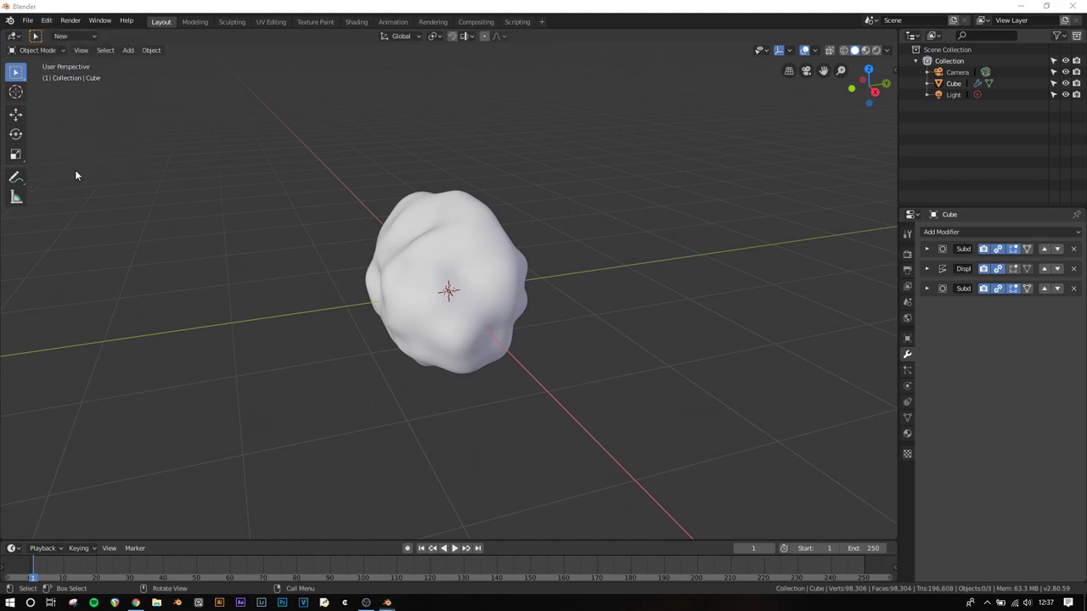
left_click(50, 163)
left_click(294, 81)
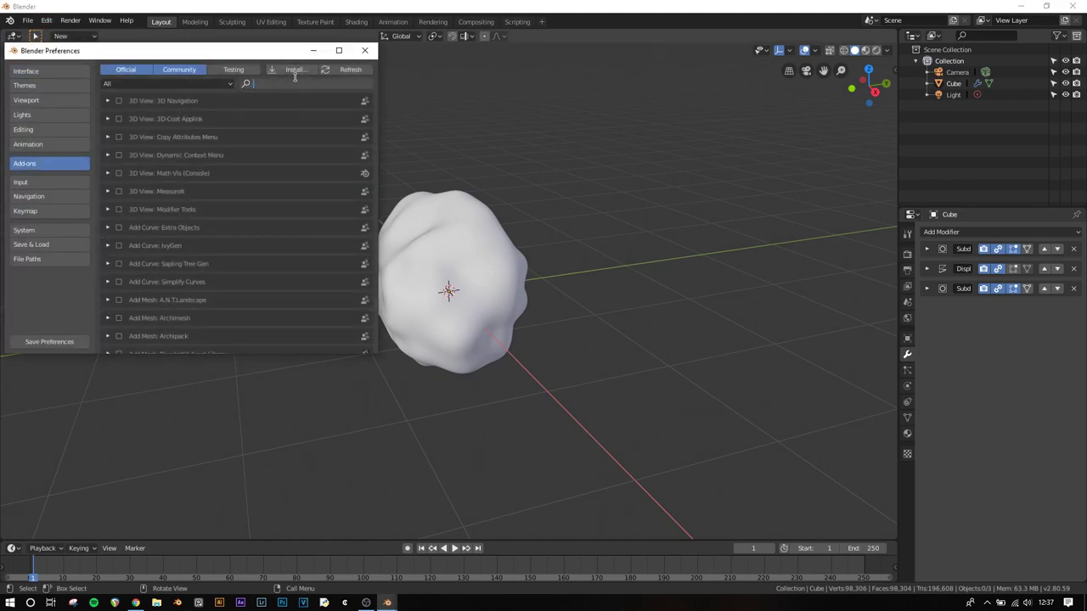
type("image")
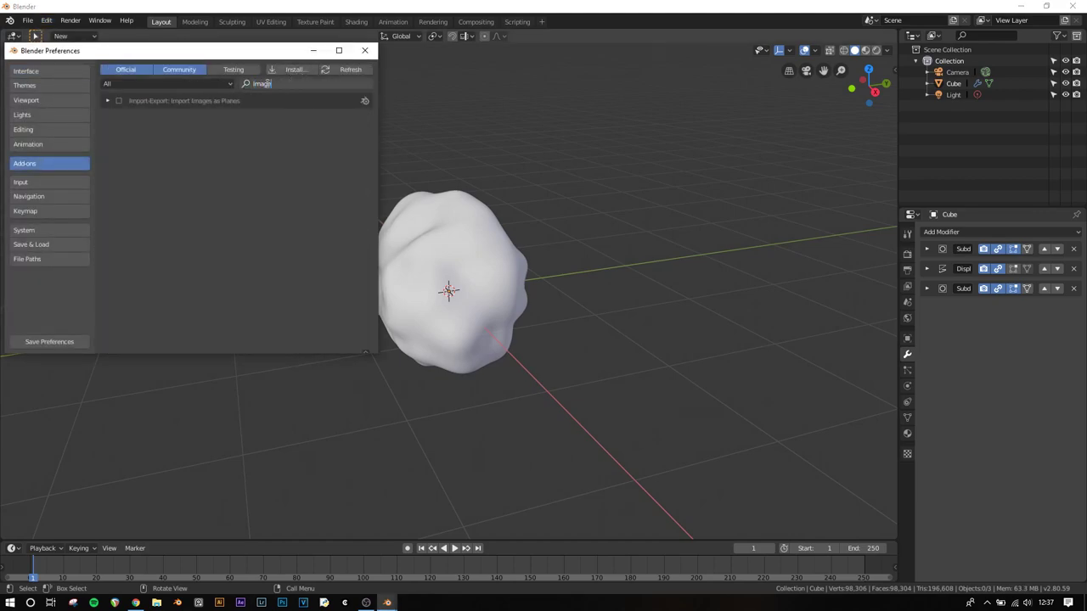
left_click(120, 101)
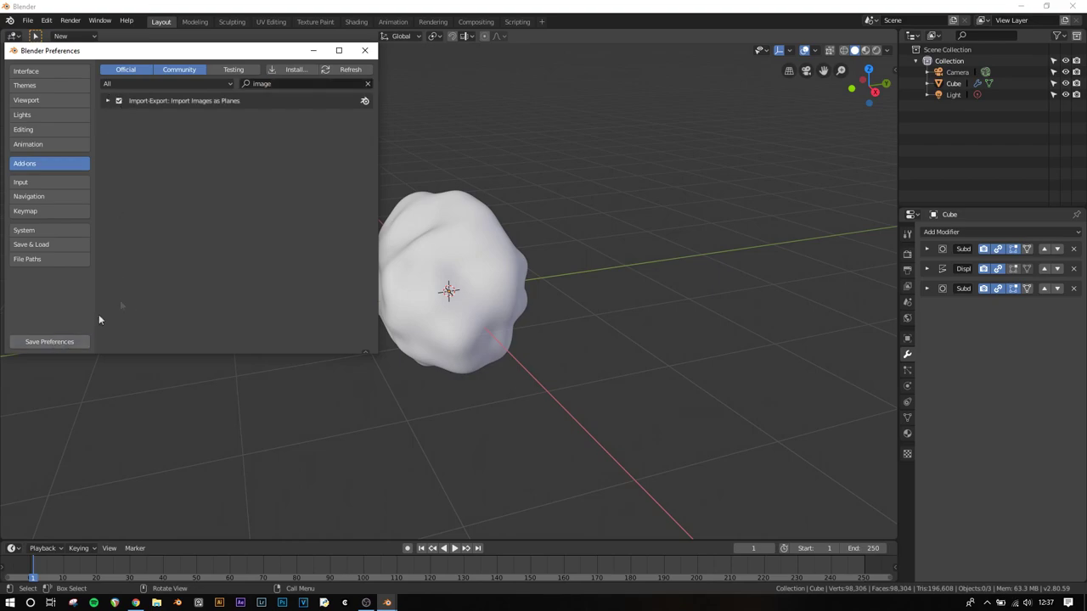
left_click(365, 50)
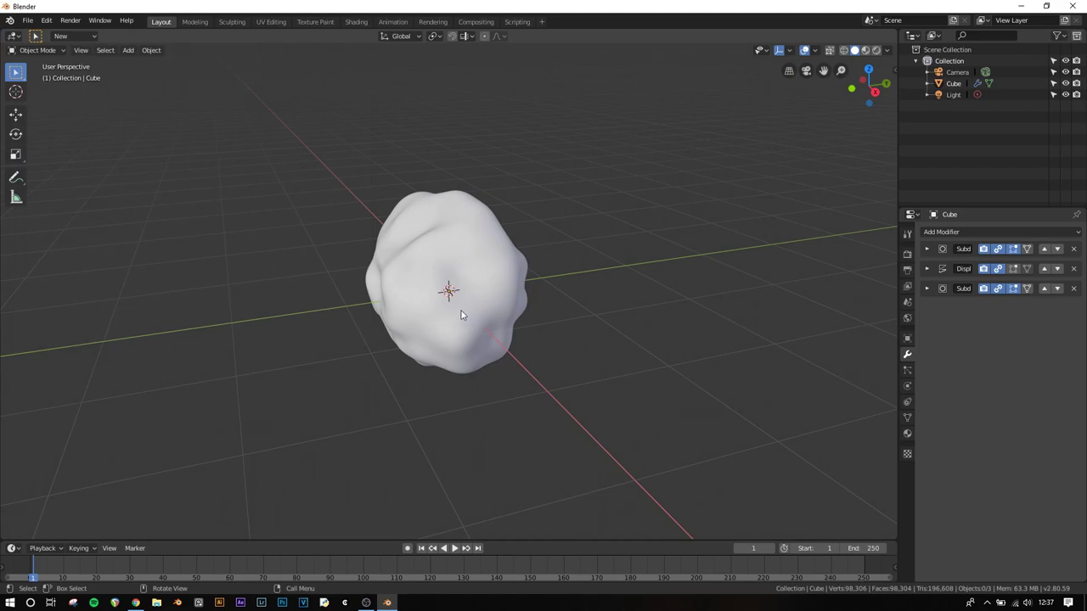
In wireframe view, import Fjällräven.svg from Stock Photos as an image plane
mouse_move(461, 327)
middle_mouse_down()
mouse_move(453, 382)
mouse_move(371, 378)
middle_mouse_up()
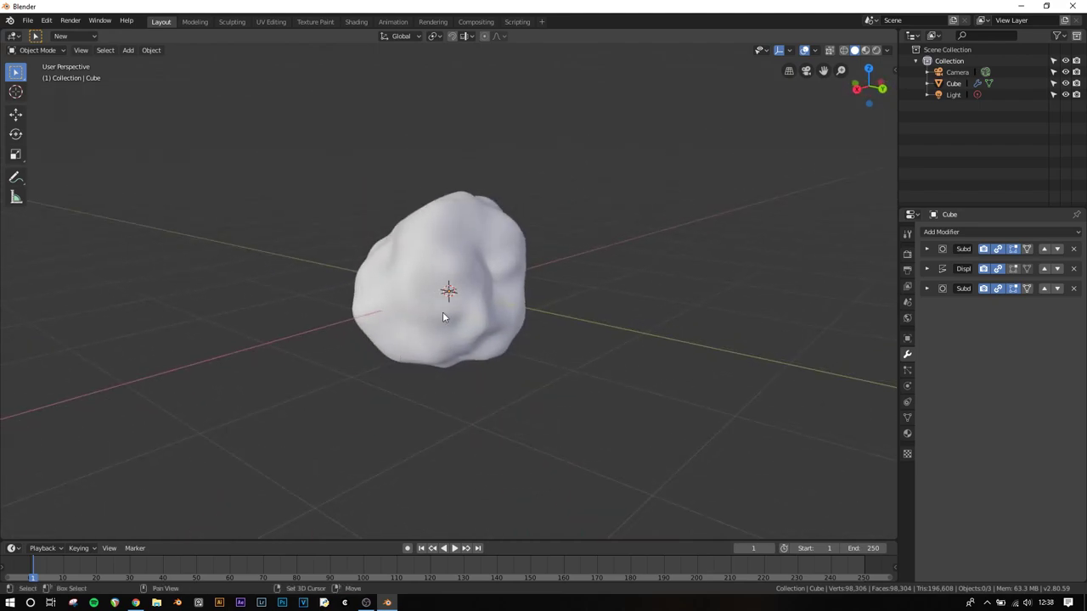
key("shift+z")
key("shift+a")
mouse_move(449, 312)
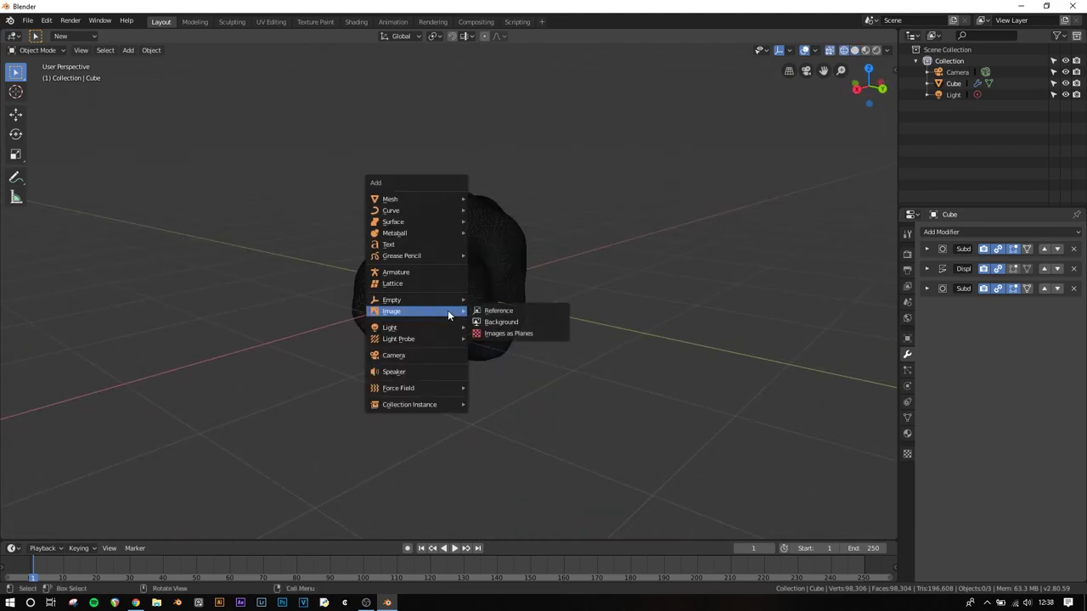
left_click(501, 335)
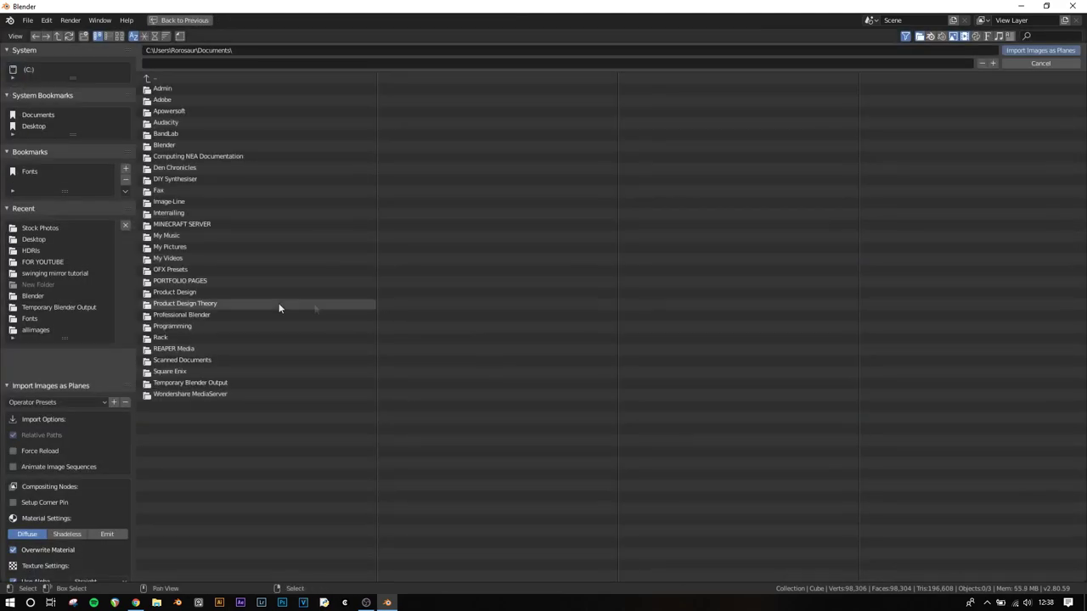
left_click(34, 228)
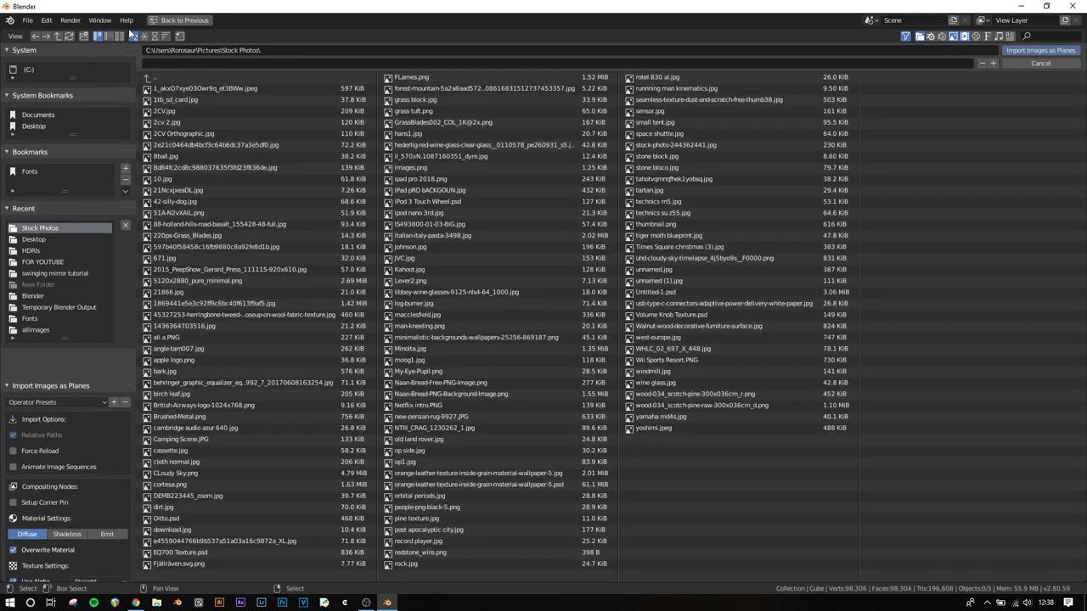
left_click(119, 36)
double_click(439, 488)
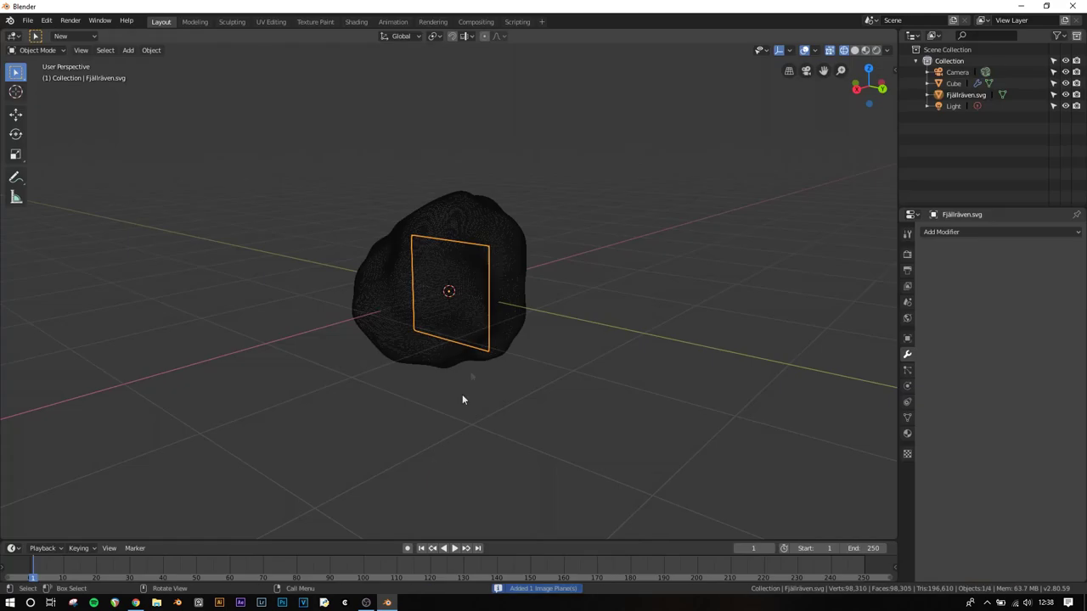
Start moving the logo plane along the X axis
middle_click_drag(462, 399, 383, 321)
key("g")
key("x")
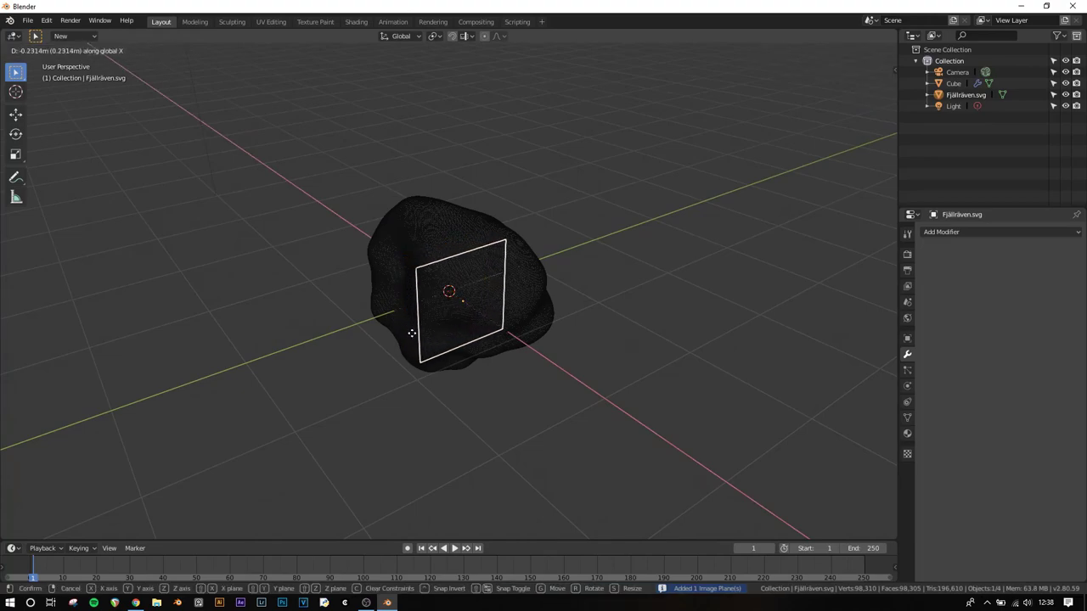
Confirm the plane's X position and return the viewport to Solid shading
left_click(471, 382)
key("z")
left_click(520, 378)
In top view, slide the logo plane along X against the mesh's side
key("KP_7")
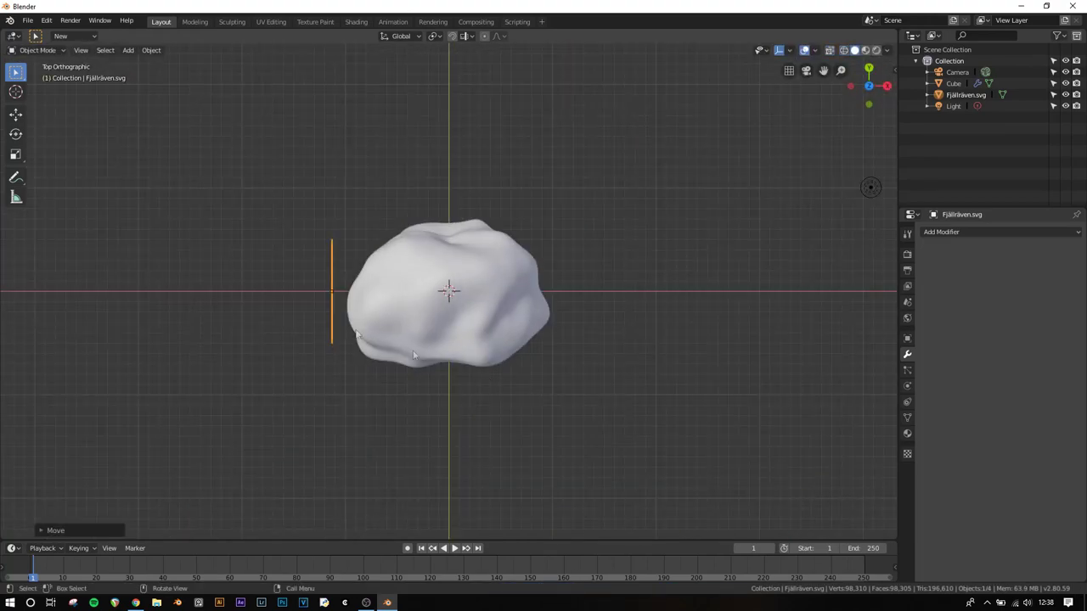
scroll(281, 311, "up", 4)
middle_click_drag(281, 311, 526, 284, "shift")
scroll(492, 303, "up", 2)
key("g")
key("x")
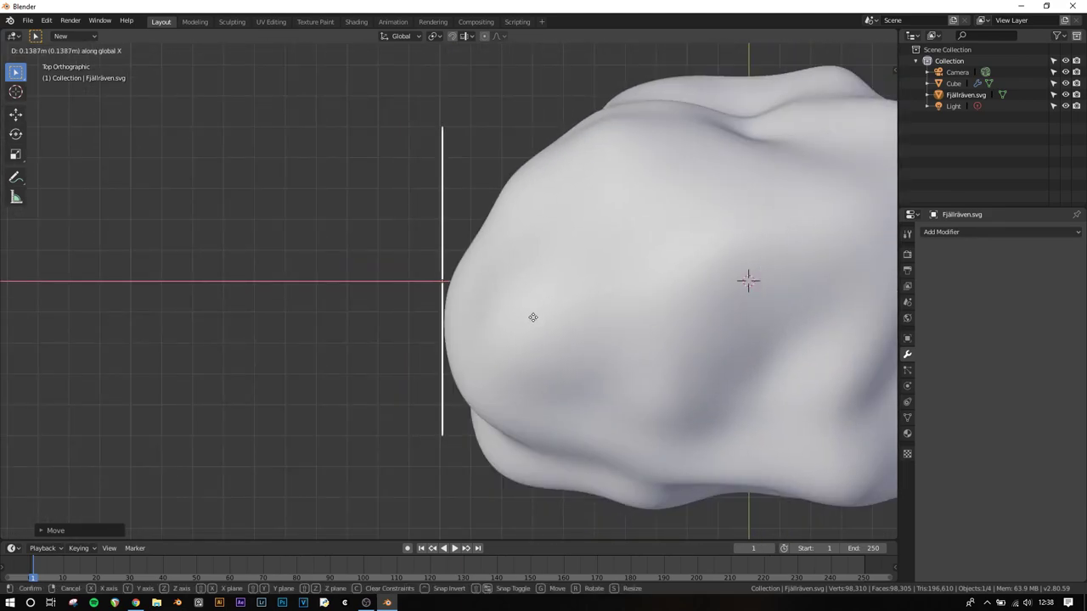
left_click(516, 333)
Switch to Material Preview to show the red logo texture, then select the light
middle_click_drag(516, 333, 660, 256)
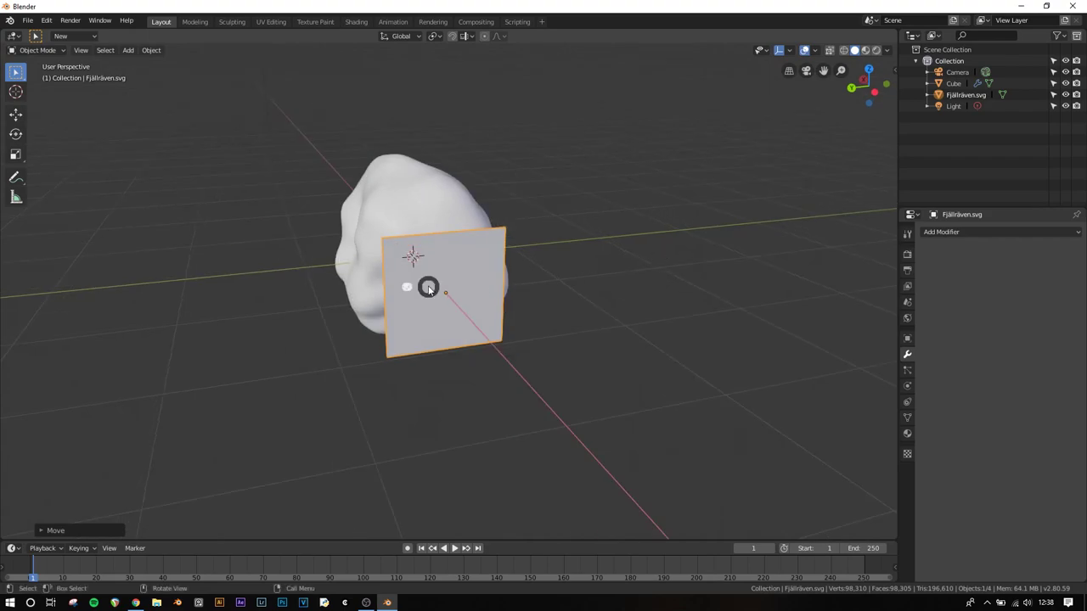
left_click(436, 215)
middle_click_drag(535, 291, 649, 296)
scroll(303, 171, "down", 5)
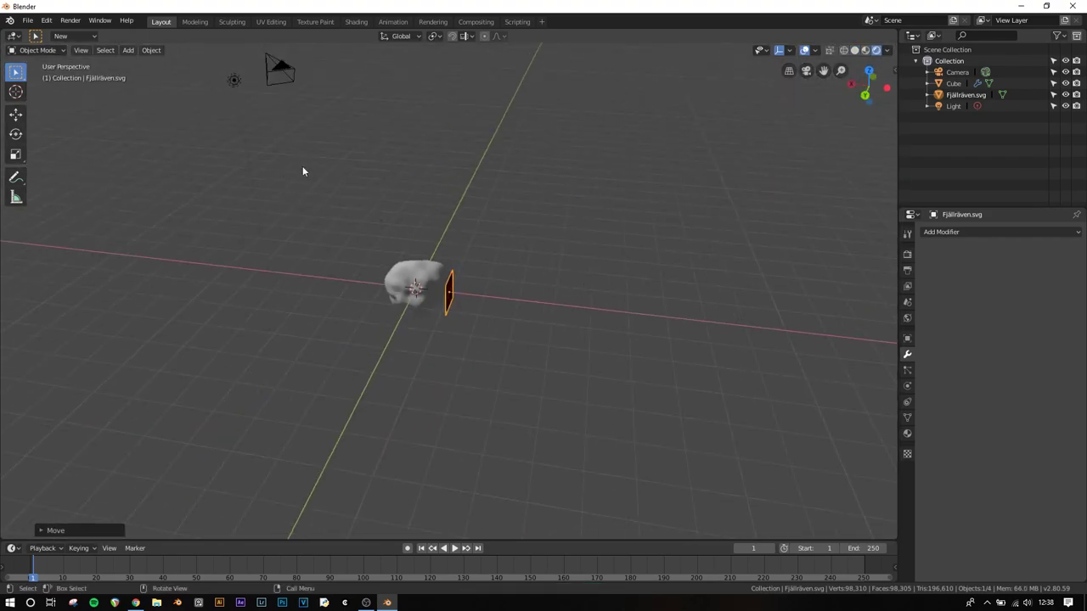
left_click(227, 85)
Move the light along the X axis
key("g")
key("x")
left_click(589, 194)
middle_click_drag(589, 194, 451, 308)
scroll(498, 287, "up", 5)
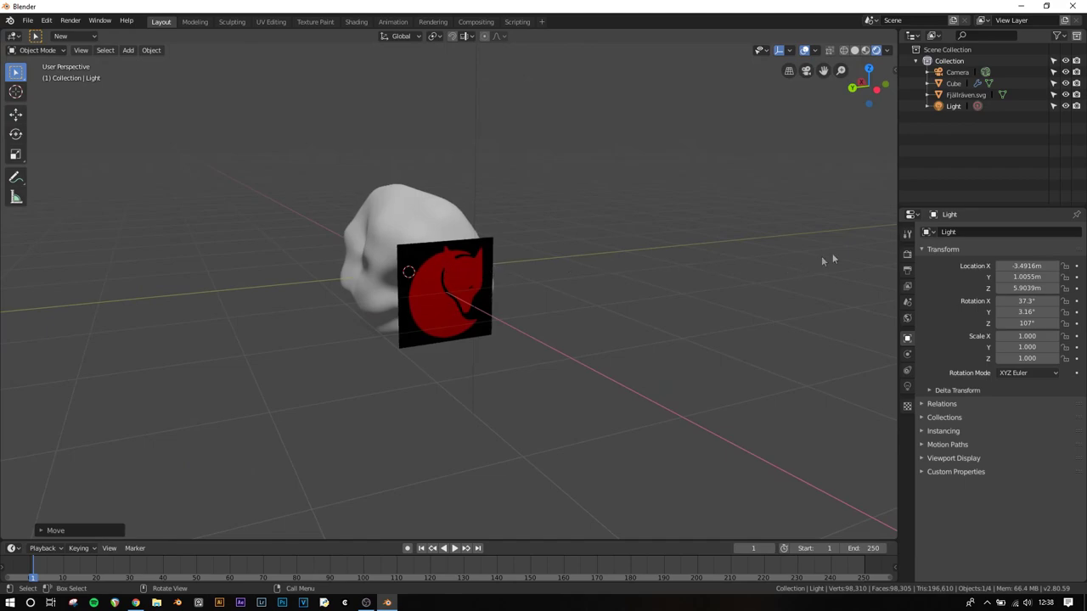
Enable Bloom and Screen Space Reflections in the Render properties
left_click(907, 255)
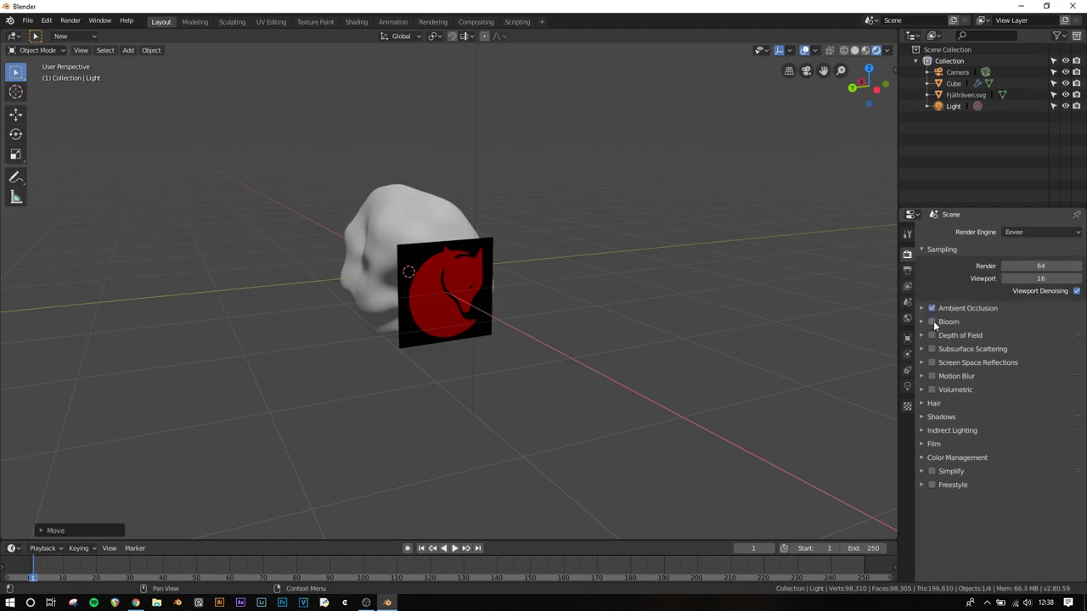
left_click(948, 363)
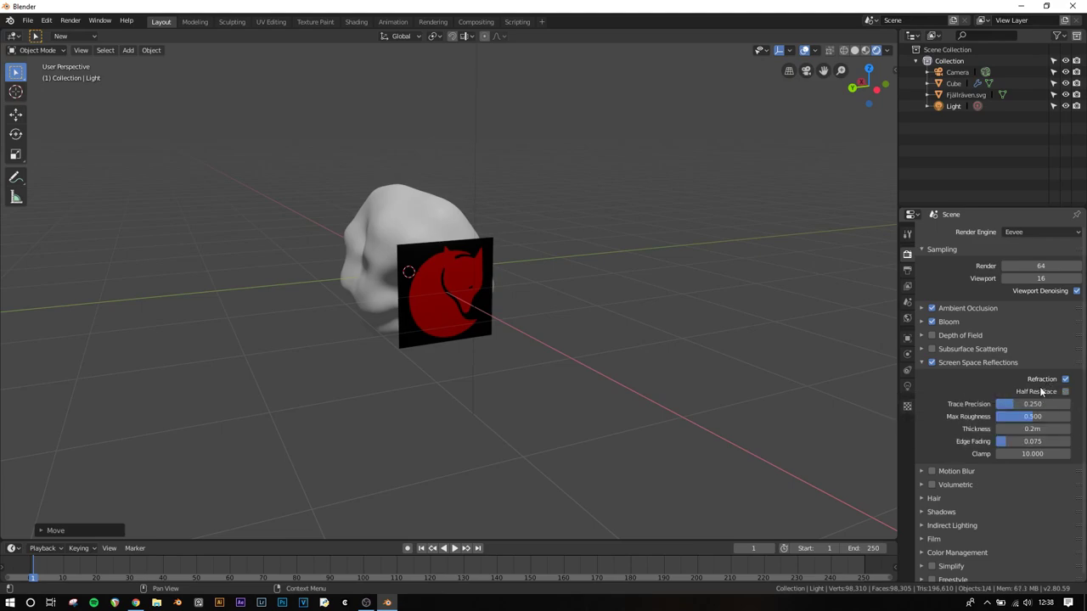
left_click(970, 359)
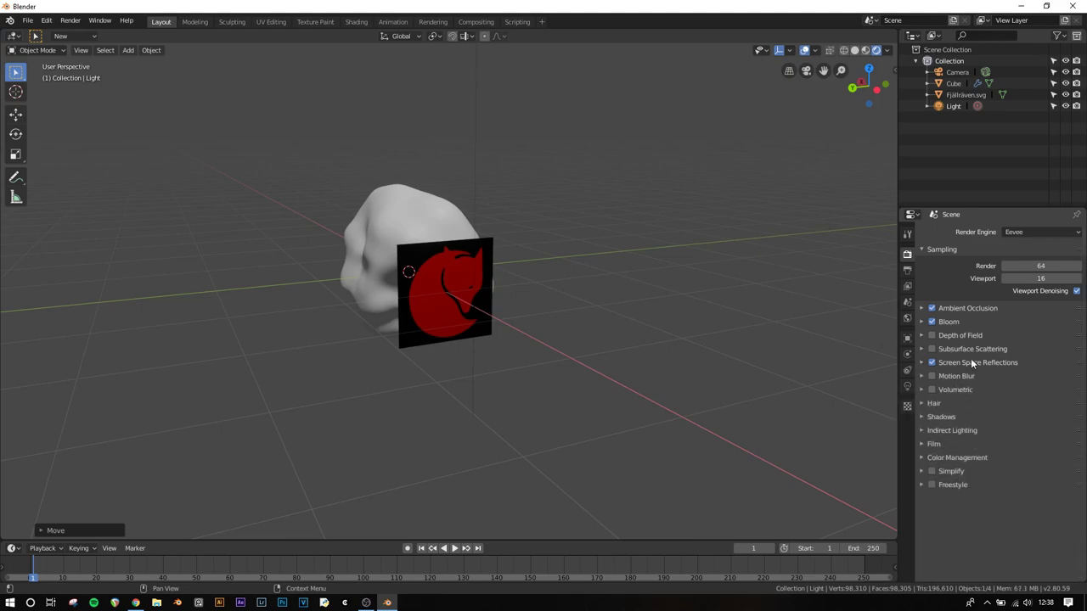
Scale the logo plane to 0.75 and view it rendered in the Shading workspace
left_click(452, 286)
key("s")
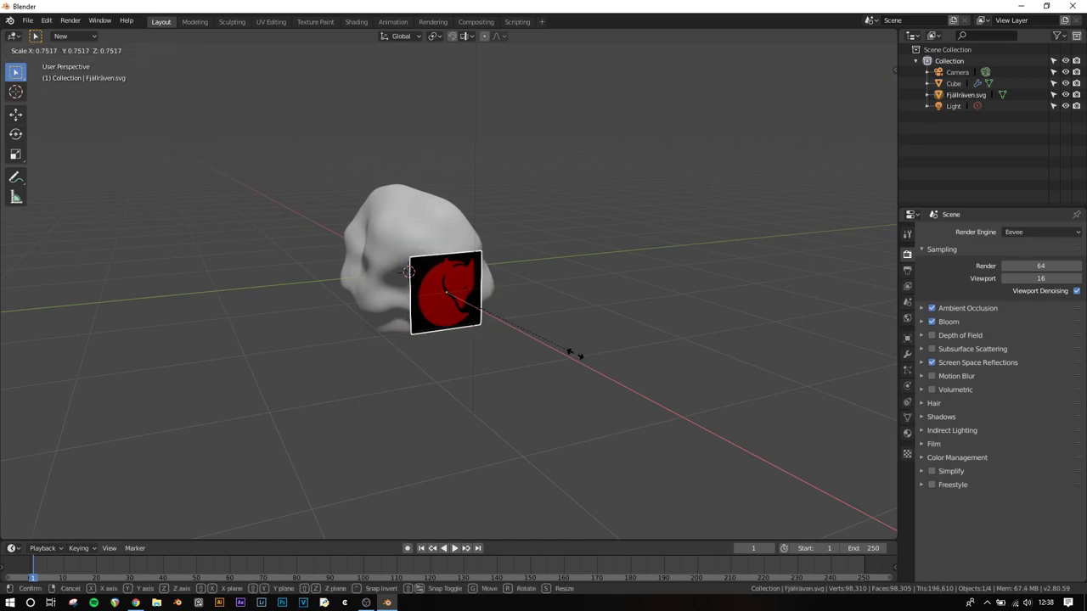
left_click(586, 360)
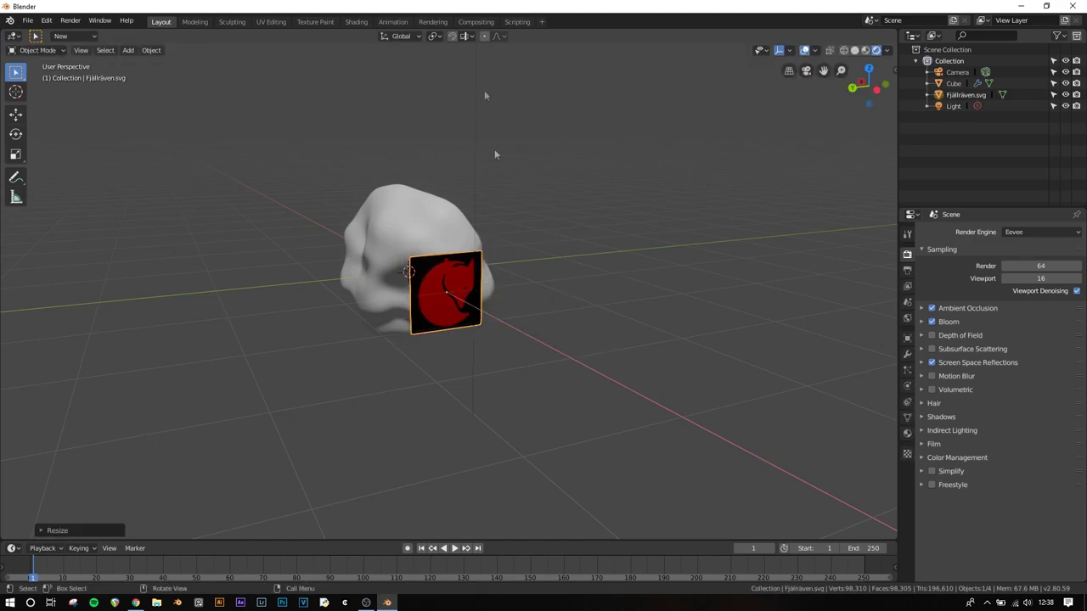
left_click(355, 21)
key("z")
left_click(589, 181)
Turn on Screen Space Refraction and set the logo material's Blend Mode to Alpha Blend
mouse_move(589, 181)
middle_mouse_down()
mouse_move(613, 274)
mouse_move(760, 253)
mouse_move(701, 290)
mouse_move(650, 232)
middle_mouse_up()
scroll(642, 233, "up", 4)
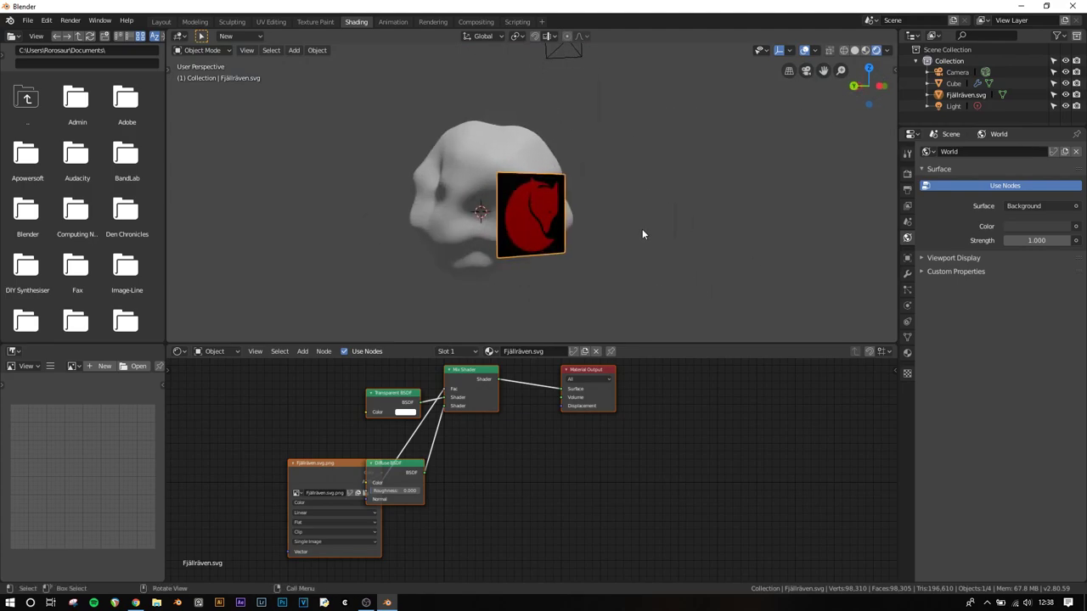
left_click(906, 352)
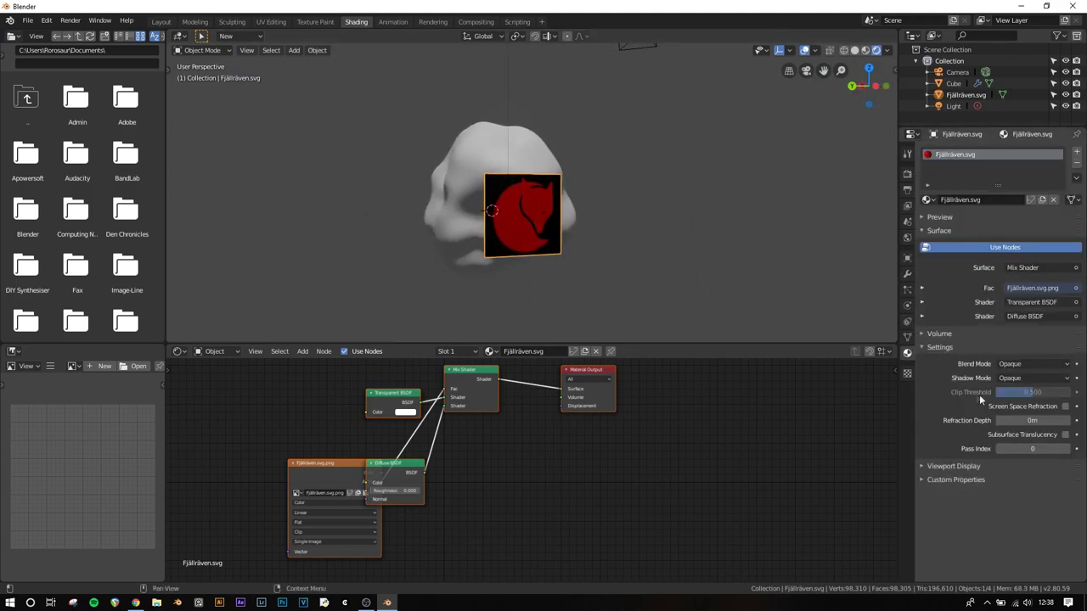
left_click(1013, 407)
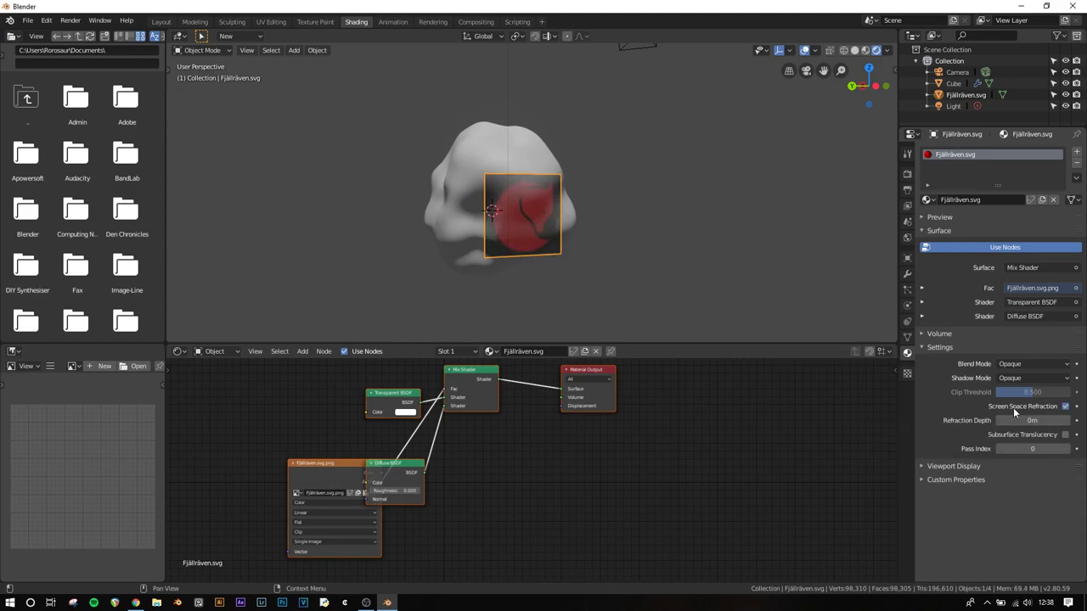
left_click(1017, 365)
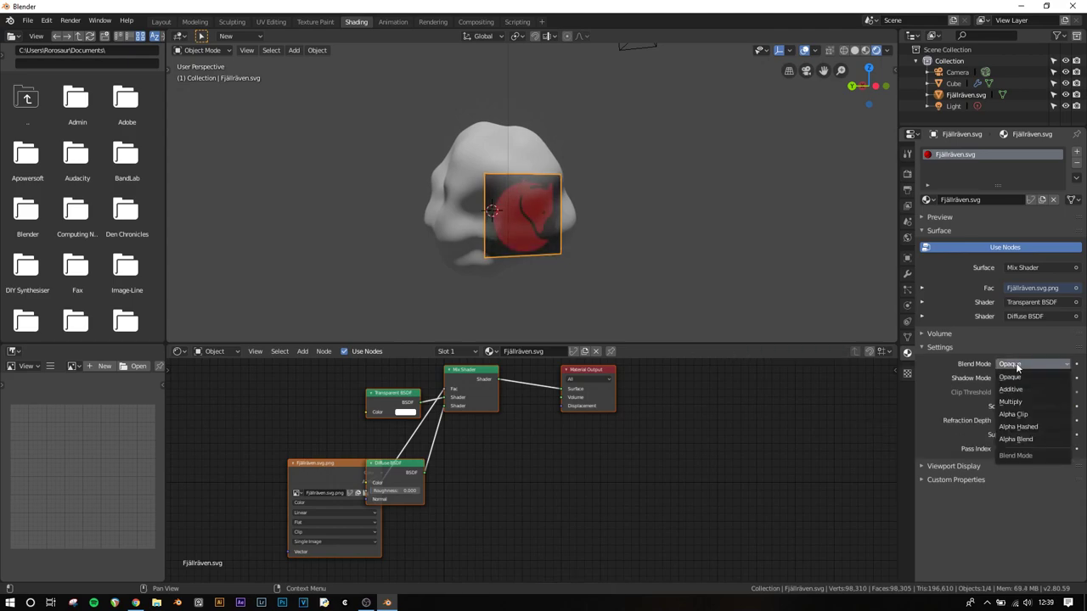
left_click(1018, 439)
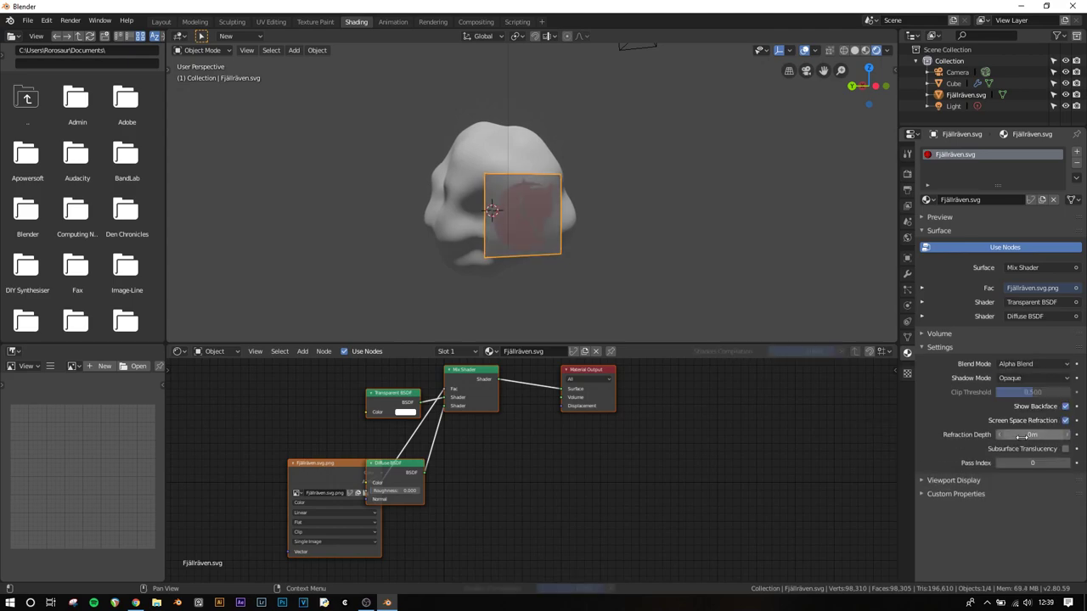
Deselect the plane and orbit to check the background-free fox decal on the blob
middle_click_drag(610, 241, 570, 265)
left_click(592, 244)
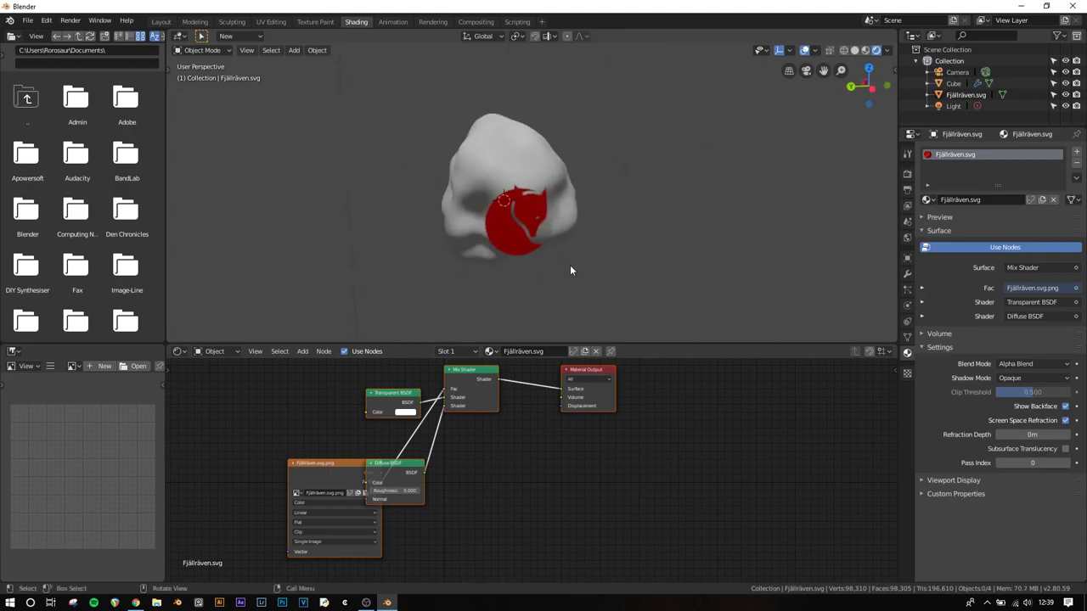
scroll(570, 263, "up", 4)
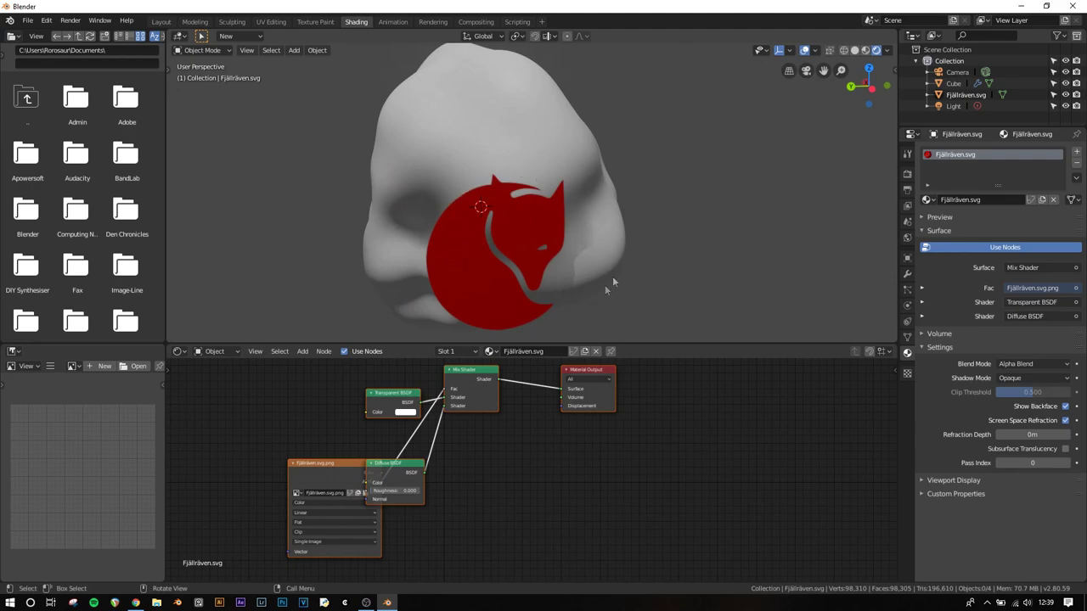
middle_click_drag(593, 271, 803, 307)
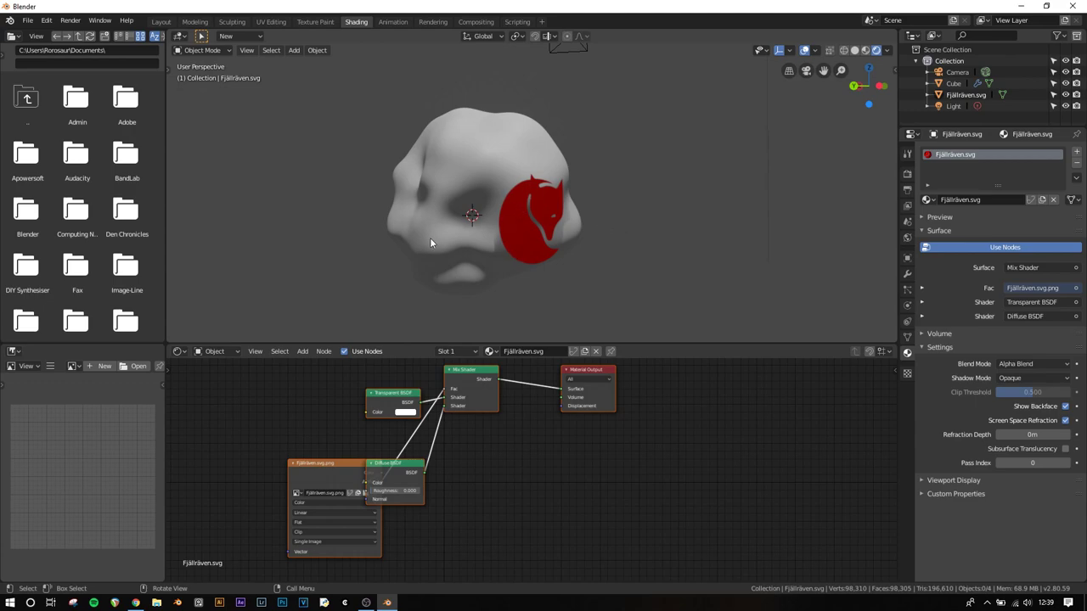
Move the Image Texture node aside and switch the viewport to Solid shading
left_click_drag(341, 468, 289, 440)
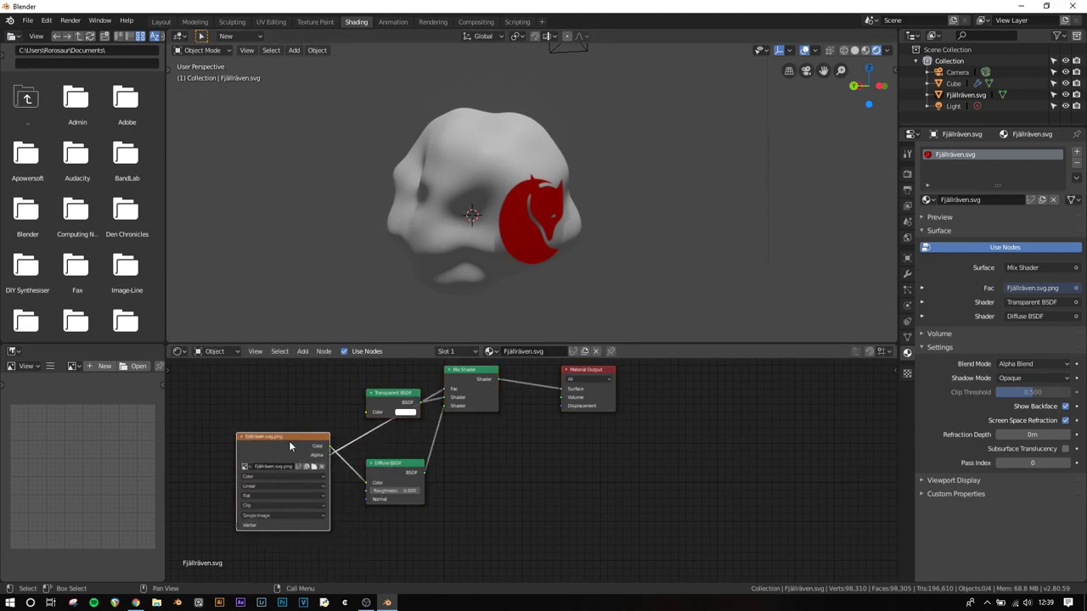
middle_click_drag(612, 172, 630, 207)
key("z")
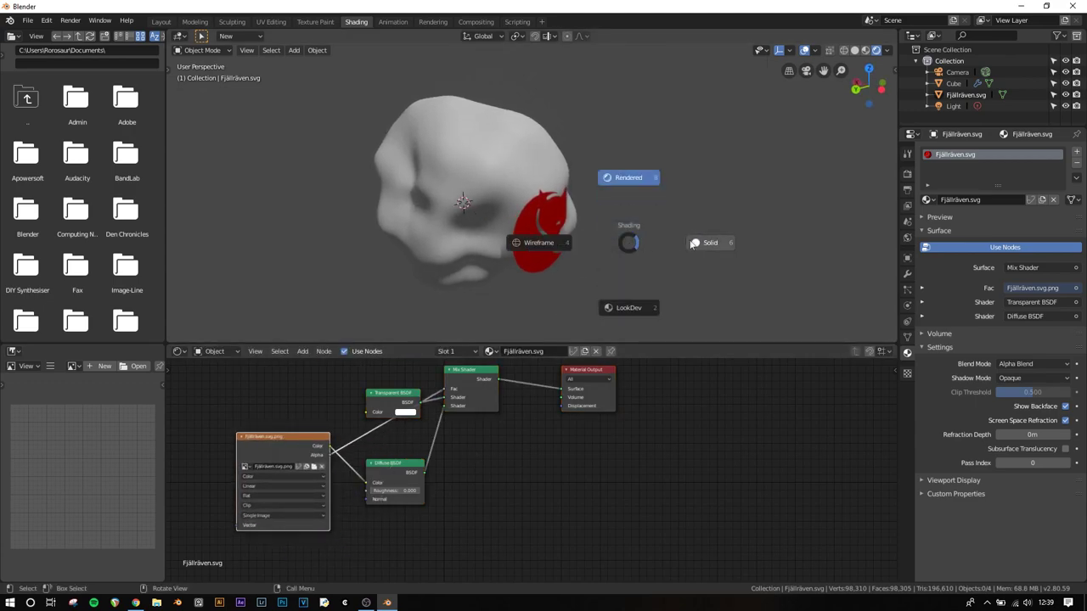
left_click(698, 245)
Give the logo plane a Simple Subdivision Surface modifier with viewport level 4
left_click(539, 227)
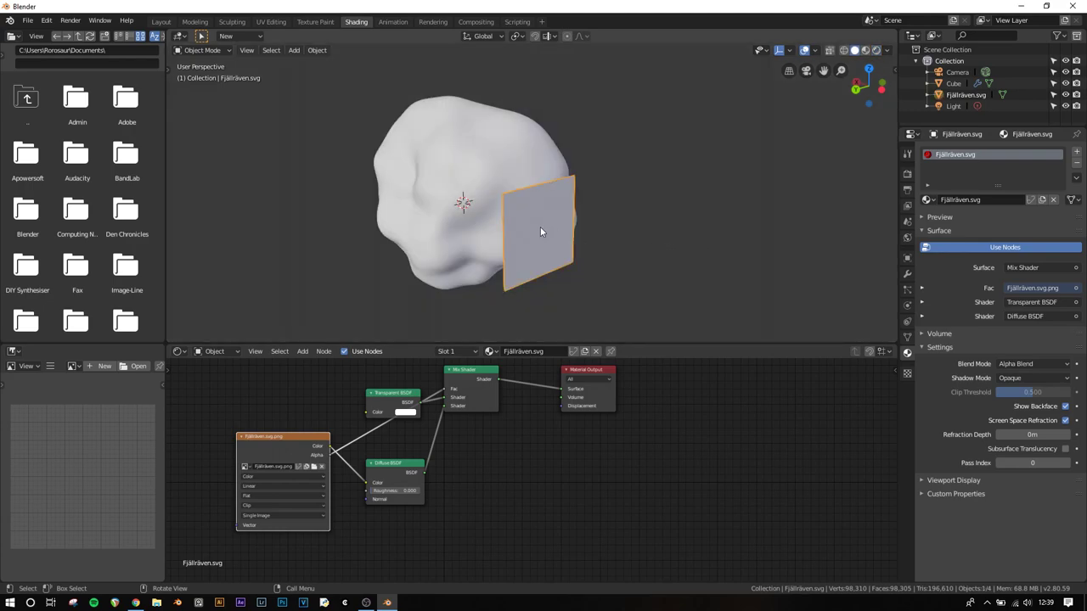
left_click(907, 273)
left_click(949, 151)
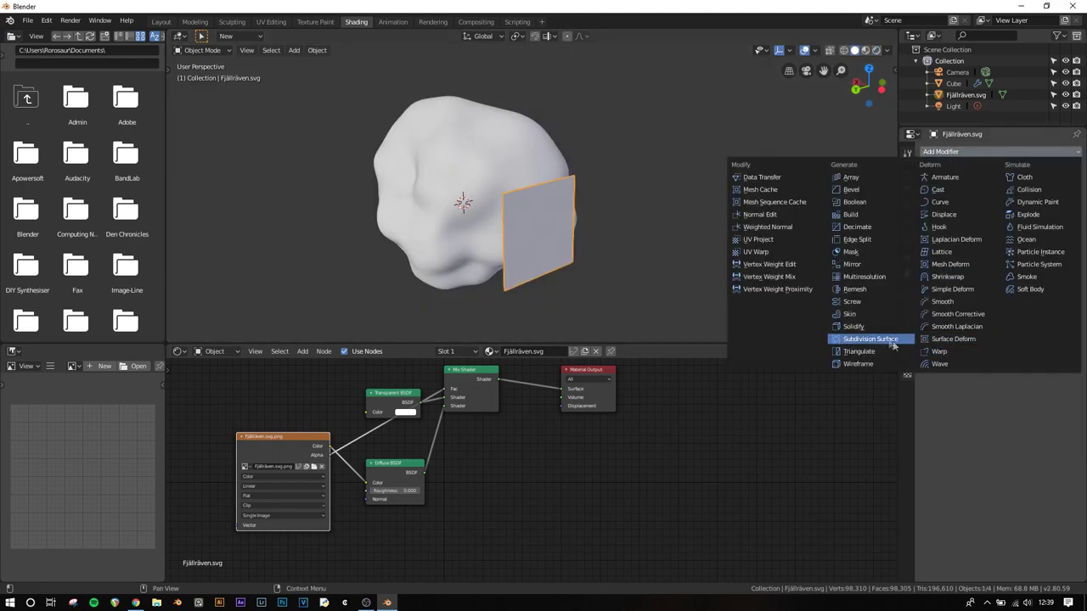
left_click(888, 343)
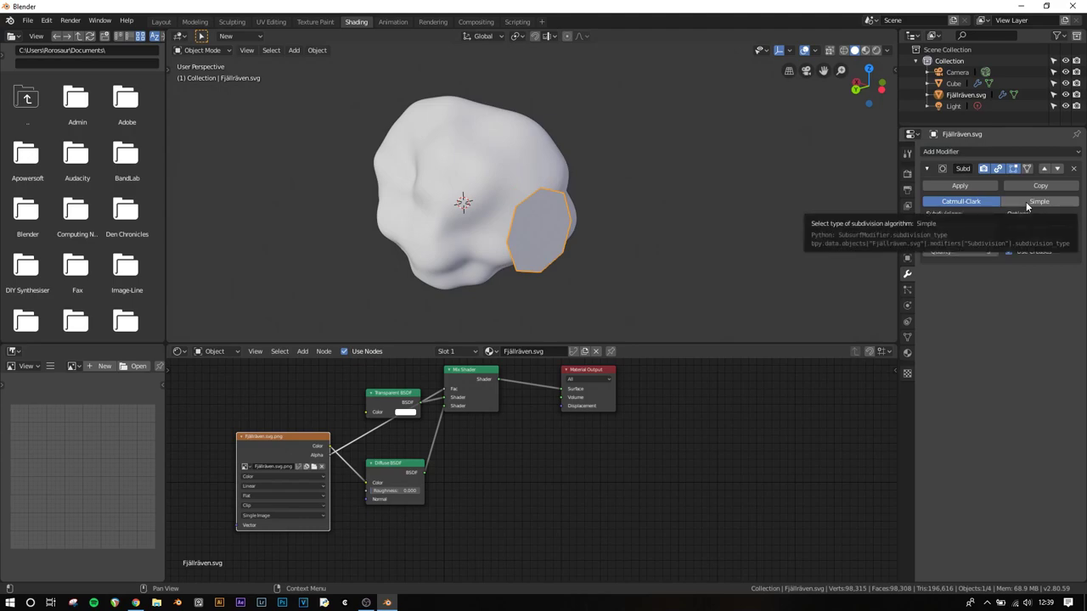
left_click(1026, 201)
left_click(995, 227)
left_click(994, 227)
left_click(995, 226)
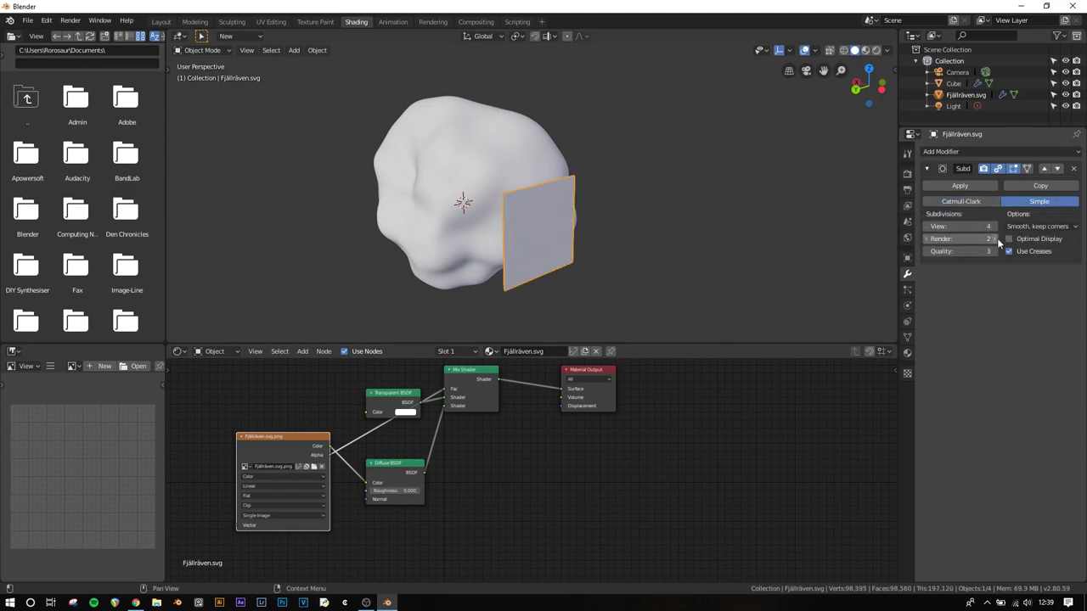
left_click(927, 169)
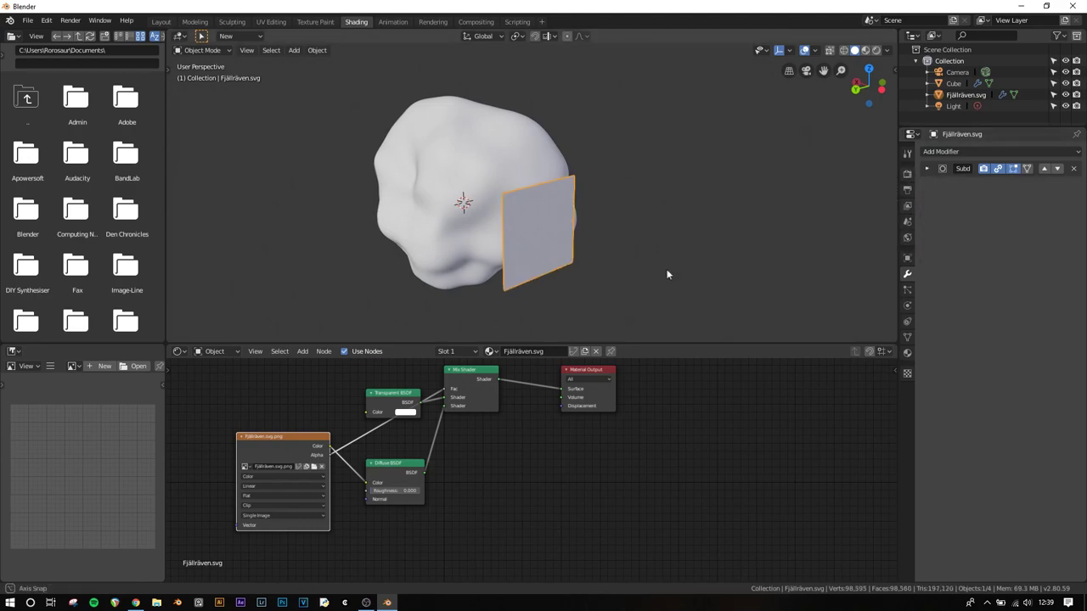
middle_click_drag(667, 268, 639, 264)
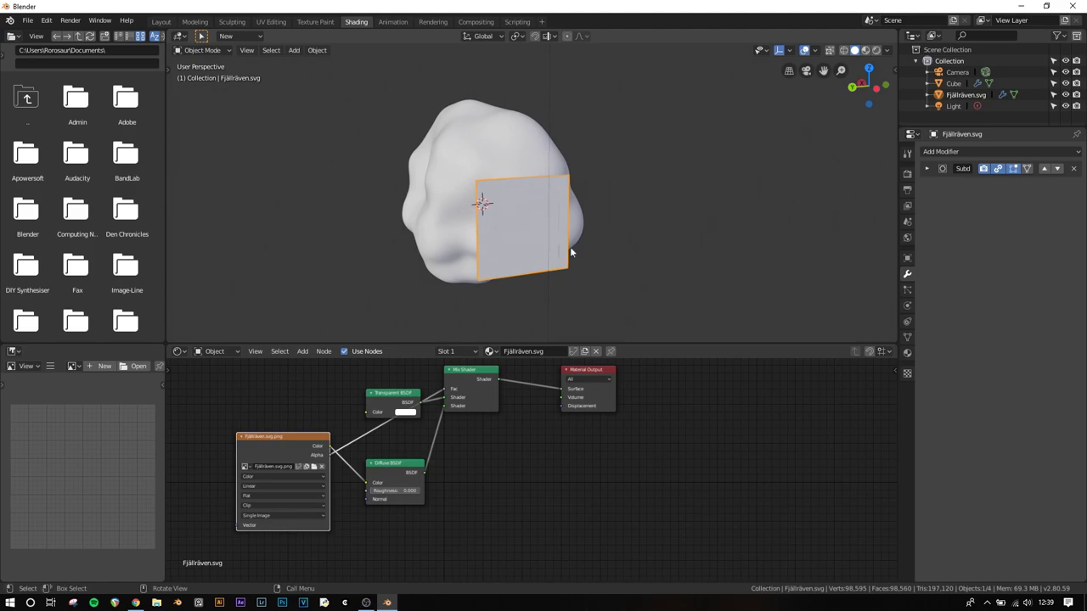
Add a Shrinkwrap modifier targeting Cube with a 0.008m offset
middle_click_drag(570, 251, 619, 259)
left_click(965, 153)
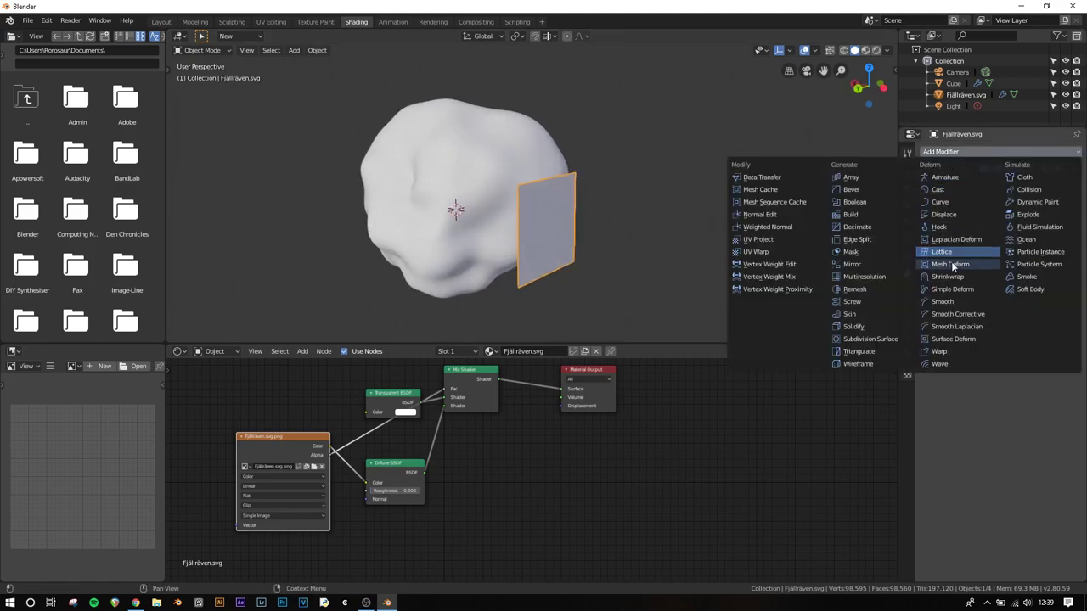
left_click(940, 275)
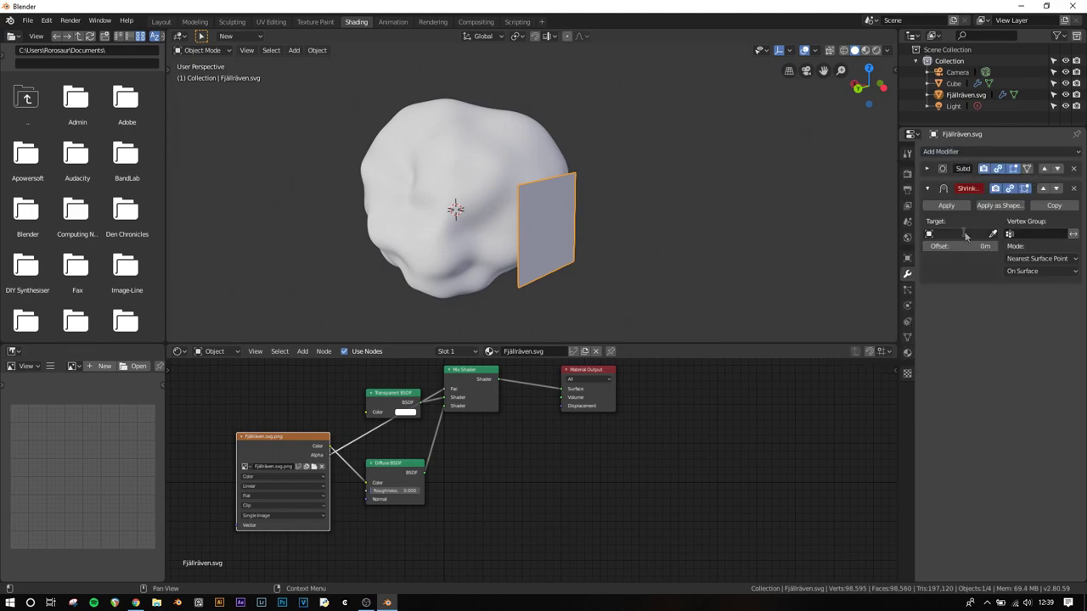
left_click(965, 236)
left_click(965, 247)
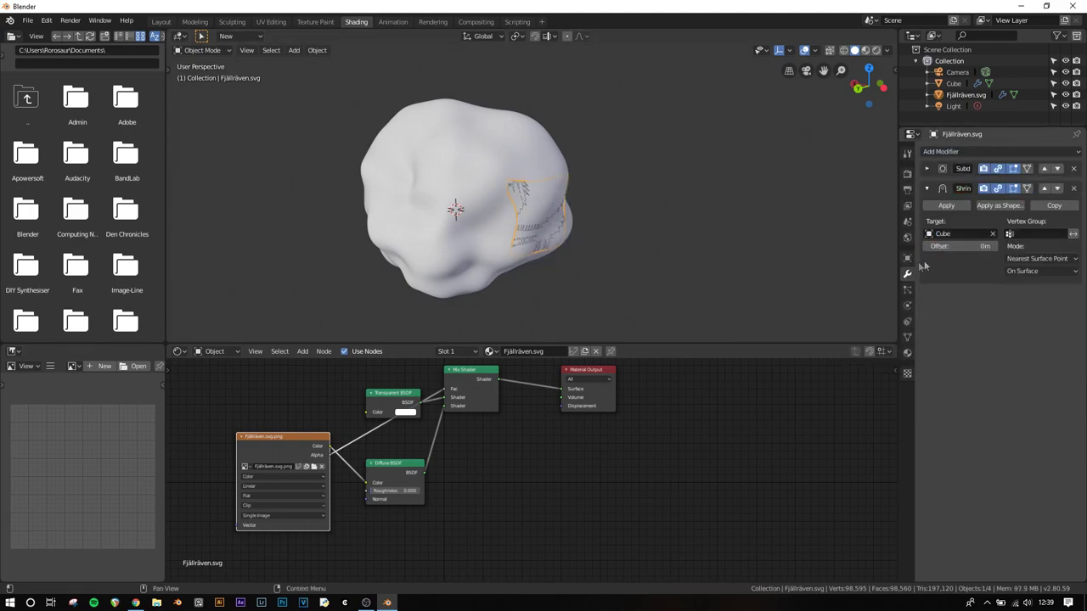
left_click_drag(955, 246, 964, 246)
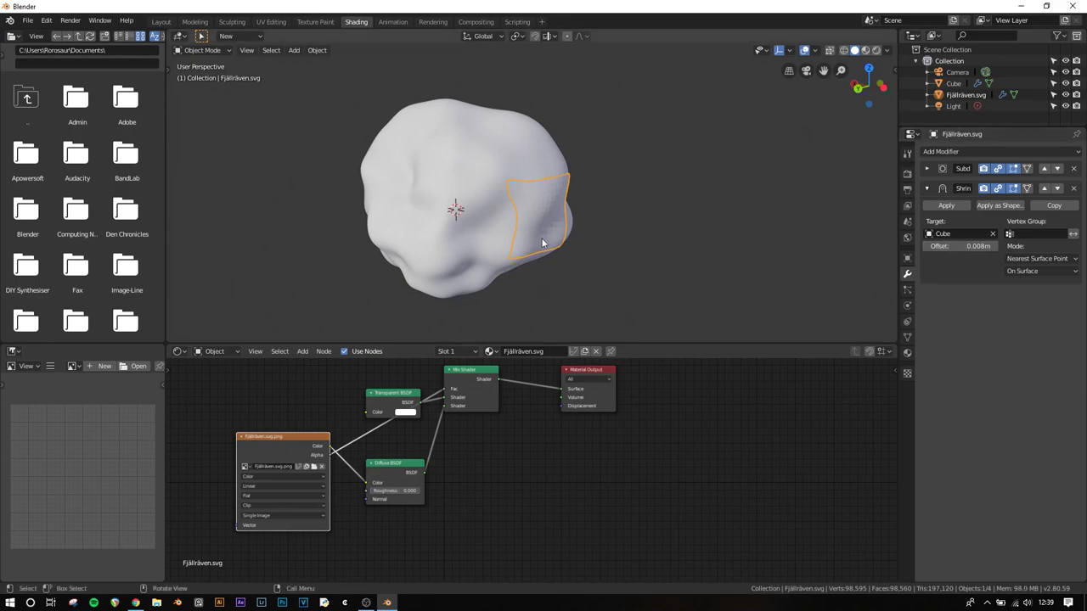
Shade the logo plane smooth and collapse the Shrinkwrap panel
left_click(317, 50)
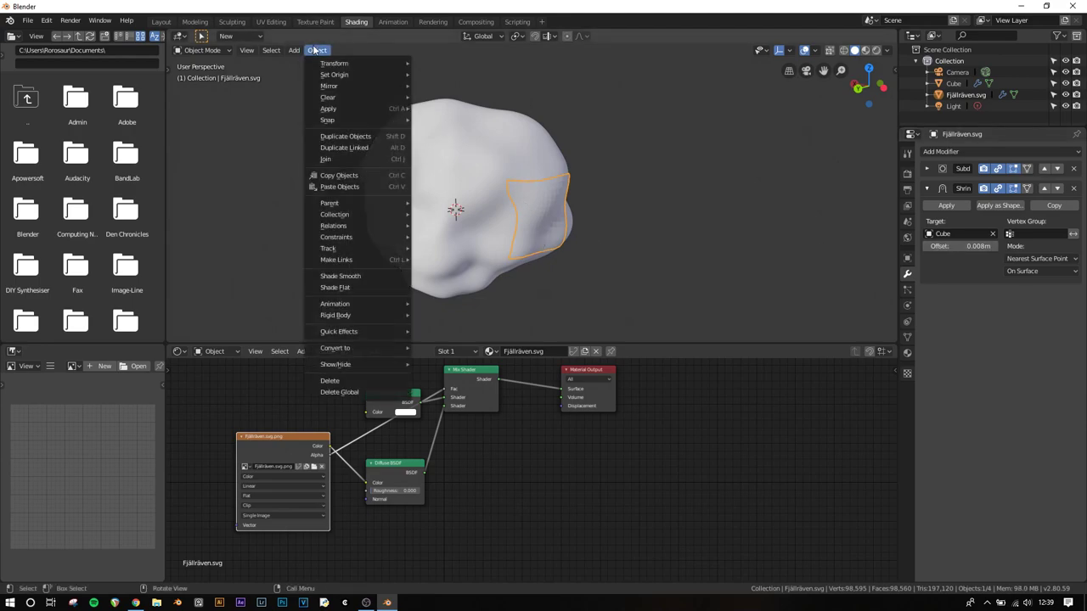
left_click(354, 276)
scroll(509, 229, "up", 5)
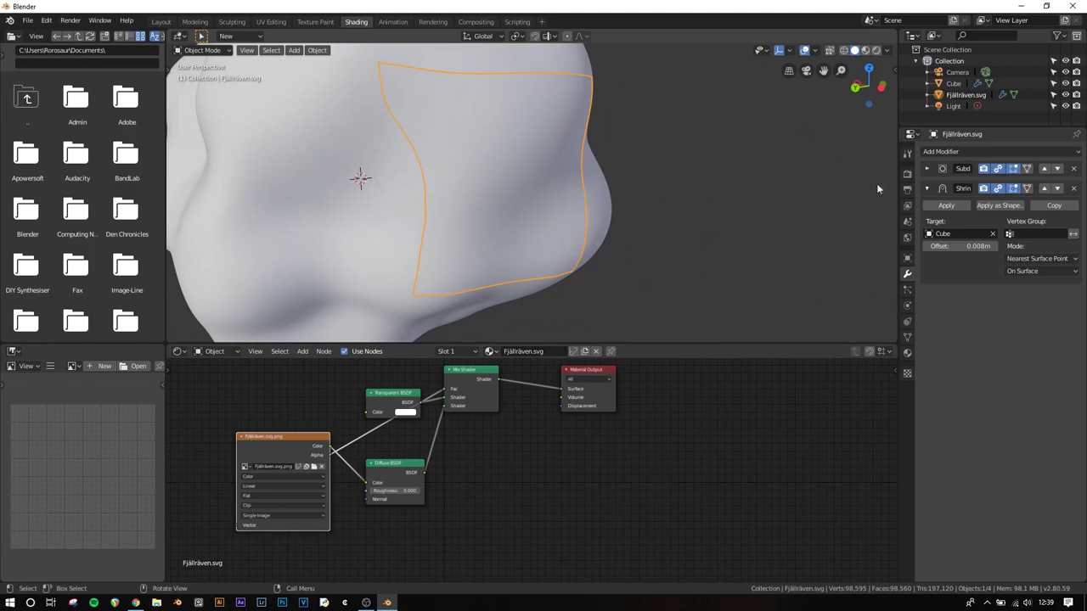
left_click(926, 187)
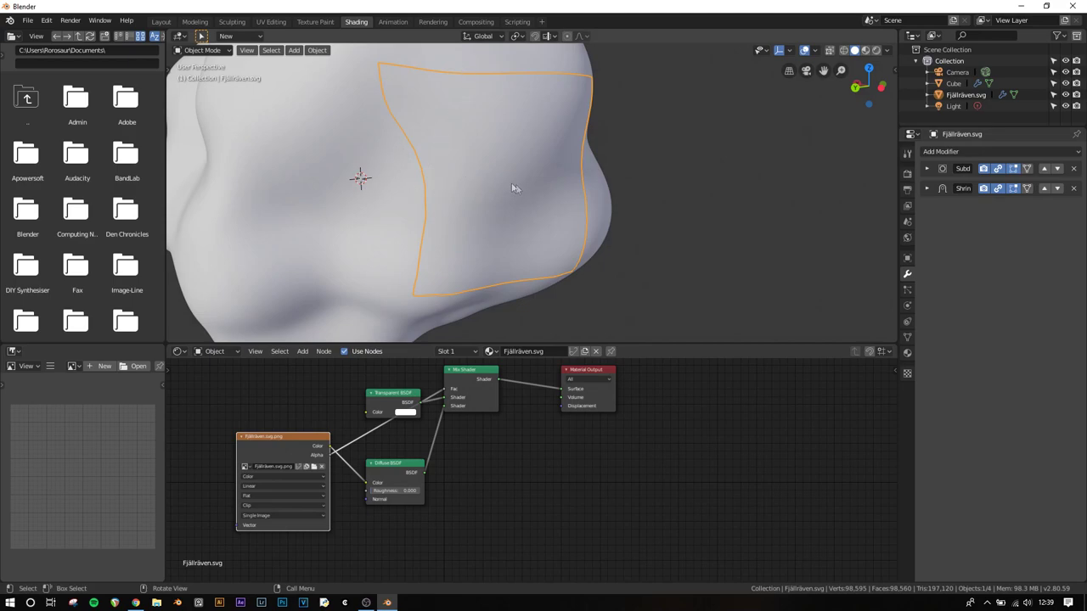
scroll(466, 218, "down", 4)
Switch the viewport to Rendered shading and inspect the red fox decal on the blob
middle_click_drag(499, 185, 478, 181)
key("shift+z")
middle_click_drag(583, 211, 615, 163)
scroll(542, 207, "up", 4)
scroll(566, 212, "down", 5)
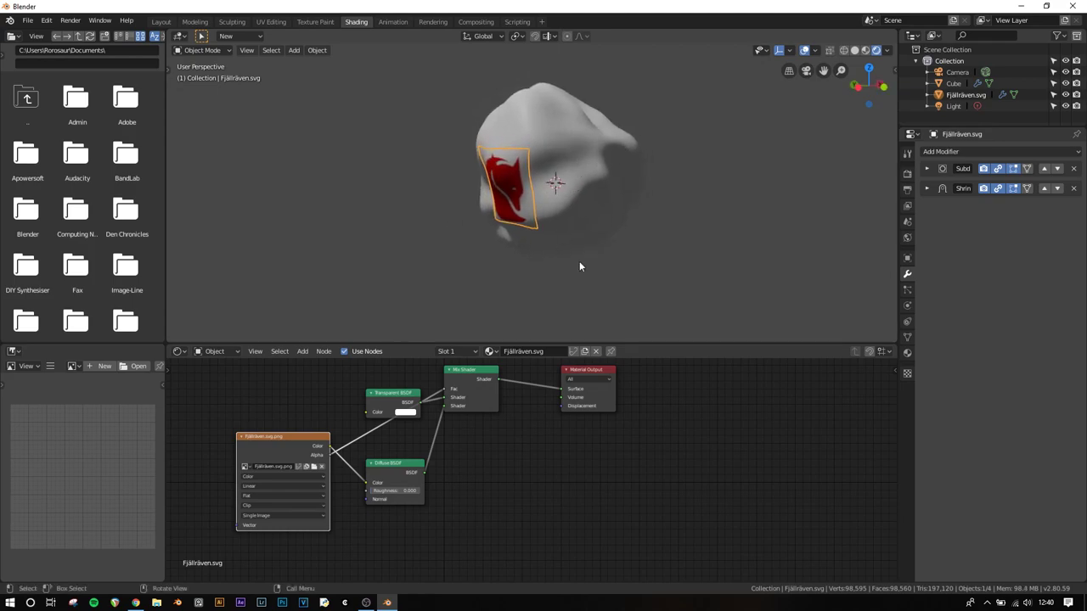
middle_click_drag(580, 265, 655, 259)
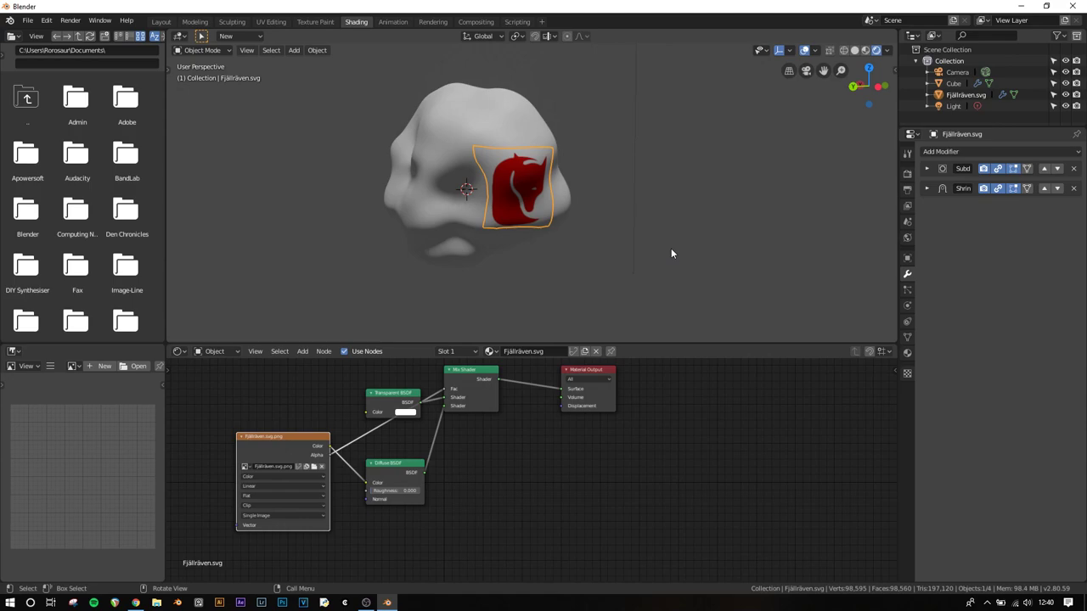
scroll(491, 202, "up", 3)
Select the Cube blob and expand its third Subdivision modifier settings
left_click(606, 217)
middle_click_drag(605, 216, 497, 195)
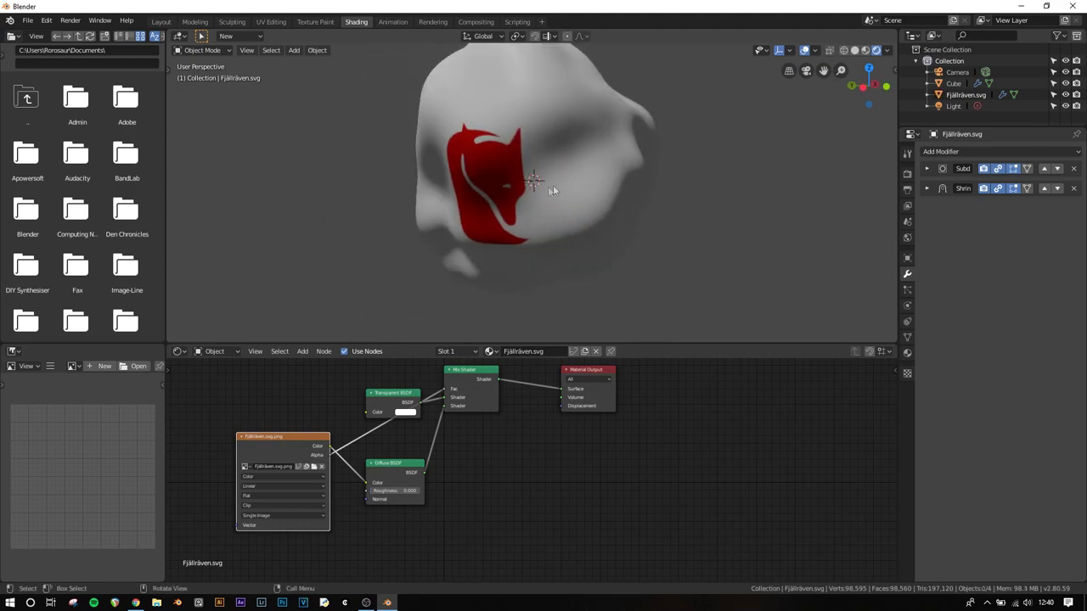
left_click(591, 157)
middle_click_drag(591, 157, 611, 161)
scroll(612, 161, "up", 2)
left_click(997, 213)
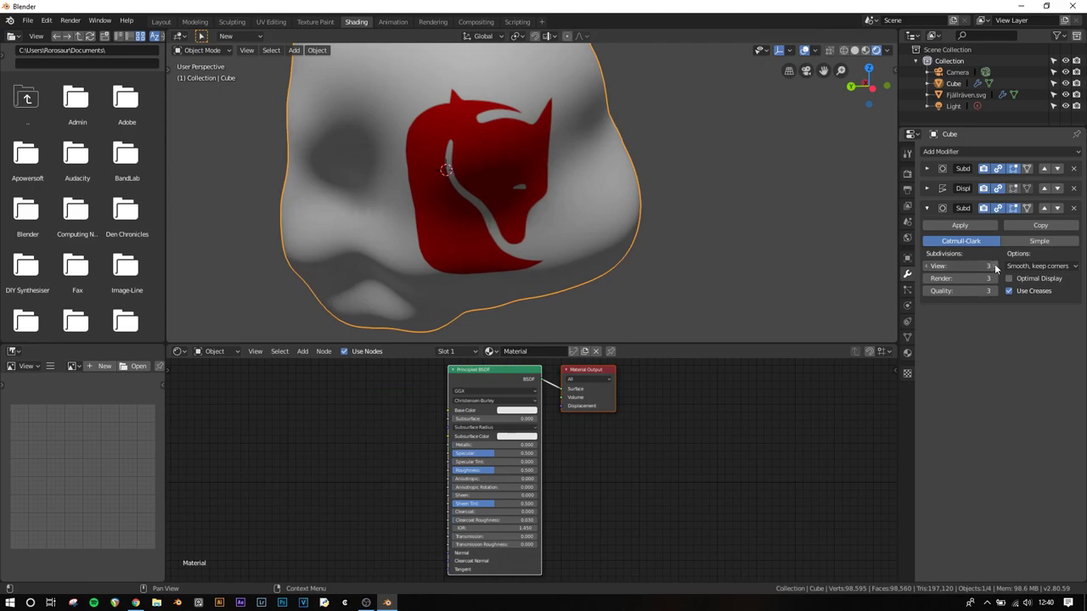
Reselect the Fjällräven.svg logo plane to show its Subdivision and Shrinkwrap modifiers
left_click(510, 143)
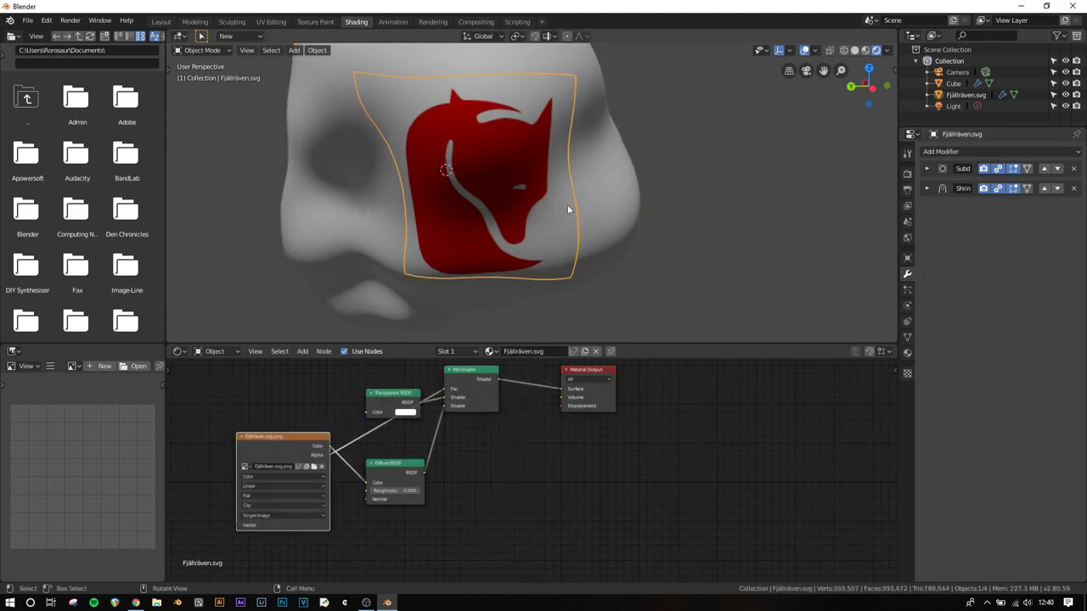